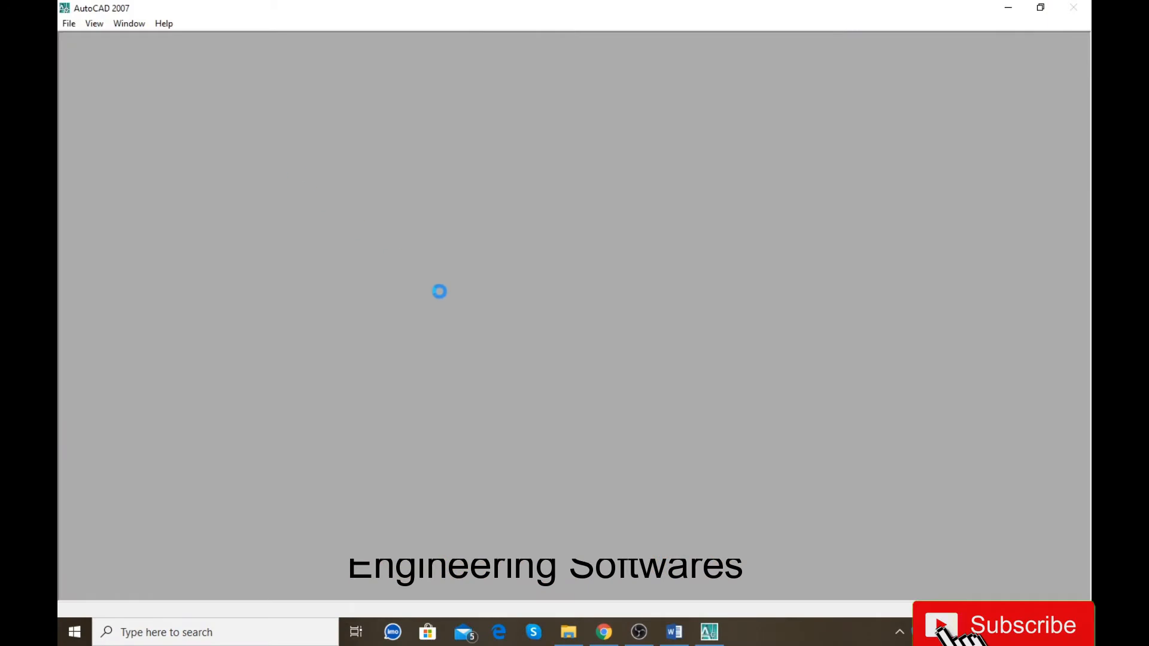
# Close the Drawing Recovery Manager to clear the drawing area
pyautogui.moveTo(714, 643)
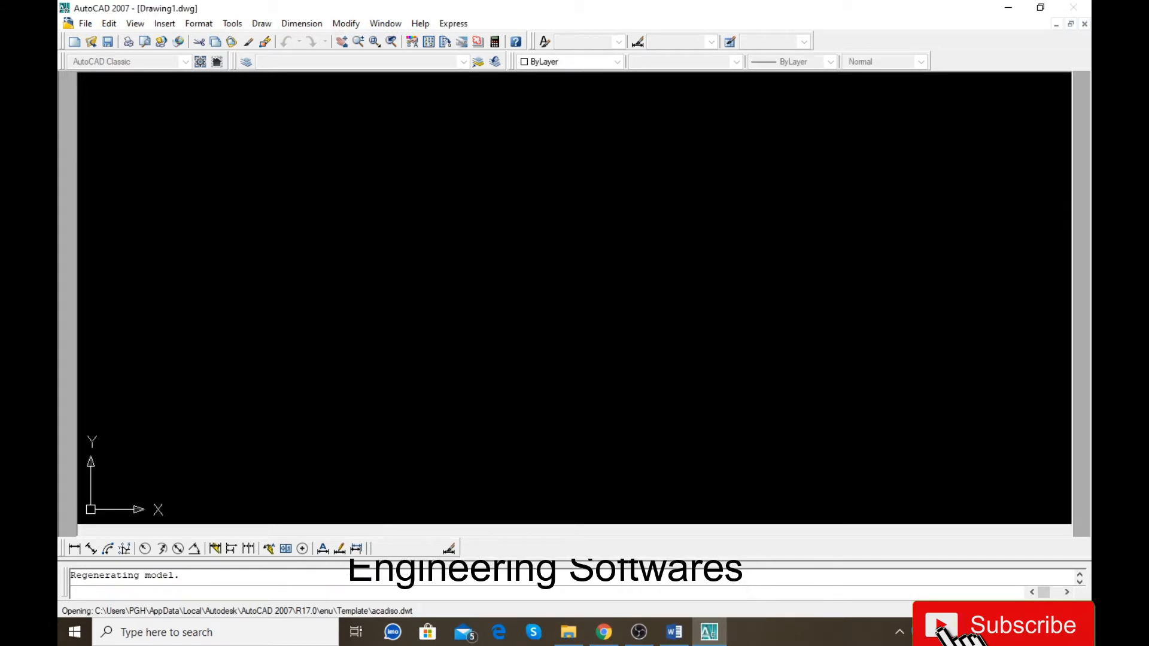
pyautogui.click(688, 390)
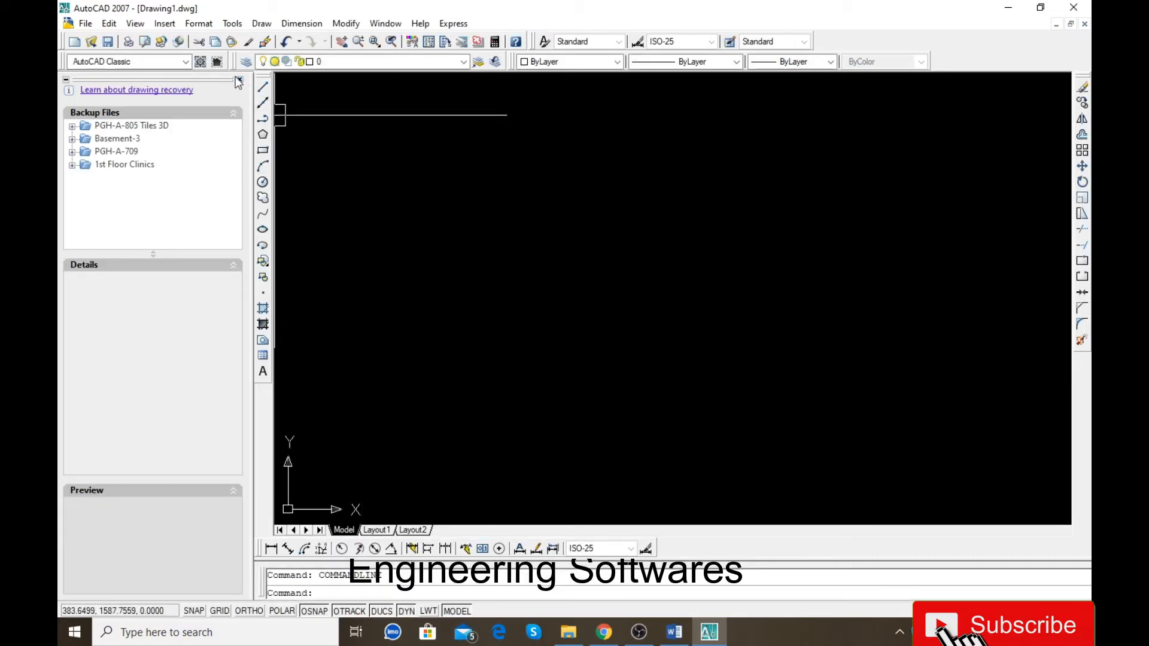
pyautogui.click(239, 79)
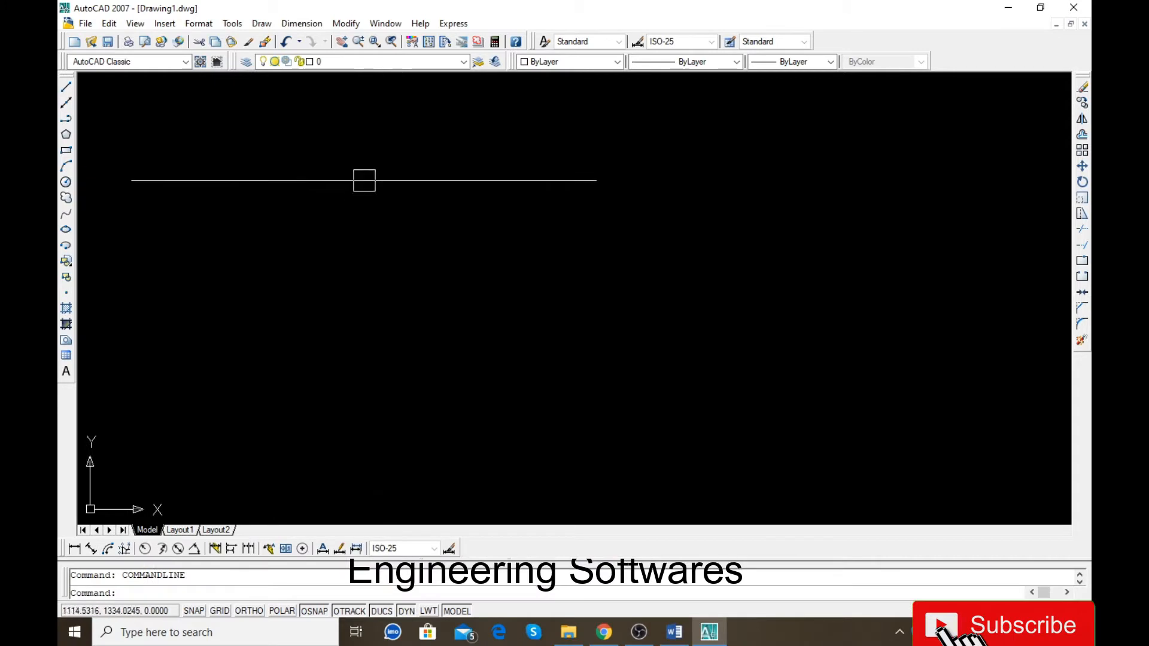
pyautogui.click(305, 261)
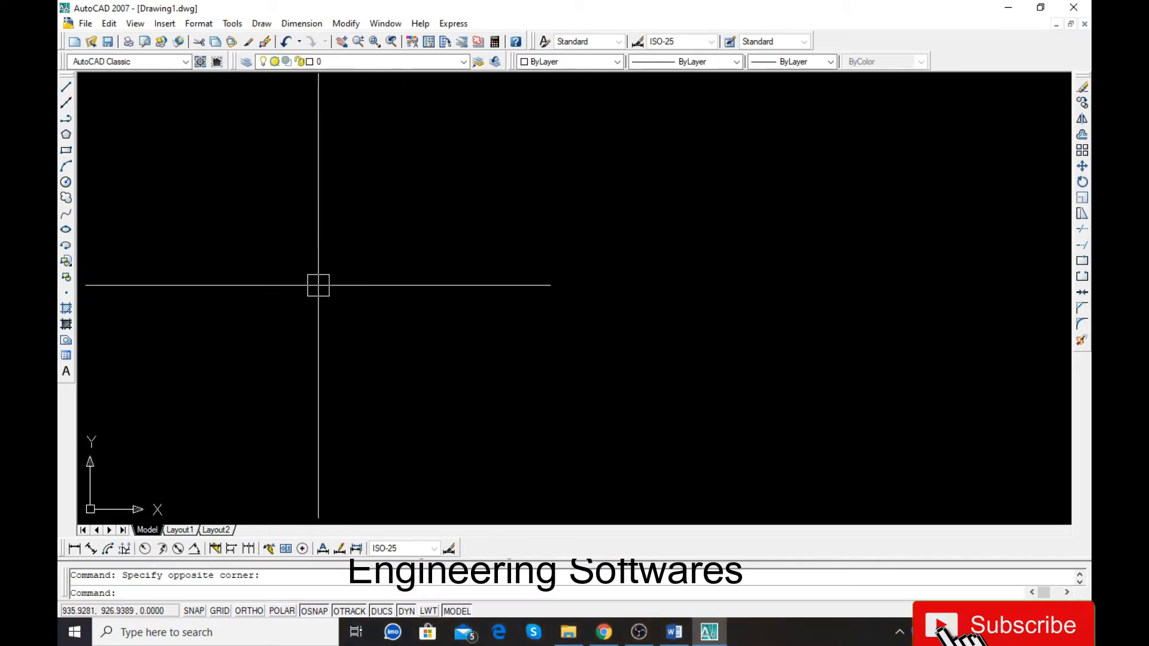
# Set the drawing's length units to Architectural with 0'-0" precision and choose the unit for scaling inserted content
pyautogui.write('un')
pyautogui.press('Return')
pyautogui.click(510, 243)
pyautogui.click(484, 256)
pyautogui.click(500, 272)
pyautogui.click(482, 281)
pyautogui.click(489, 344)
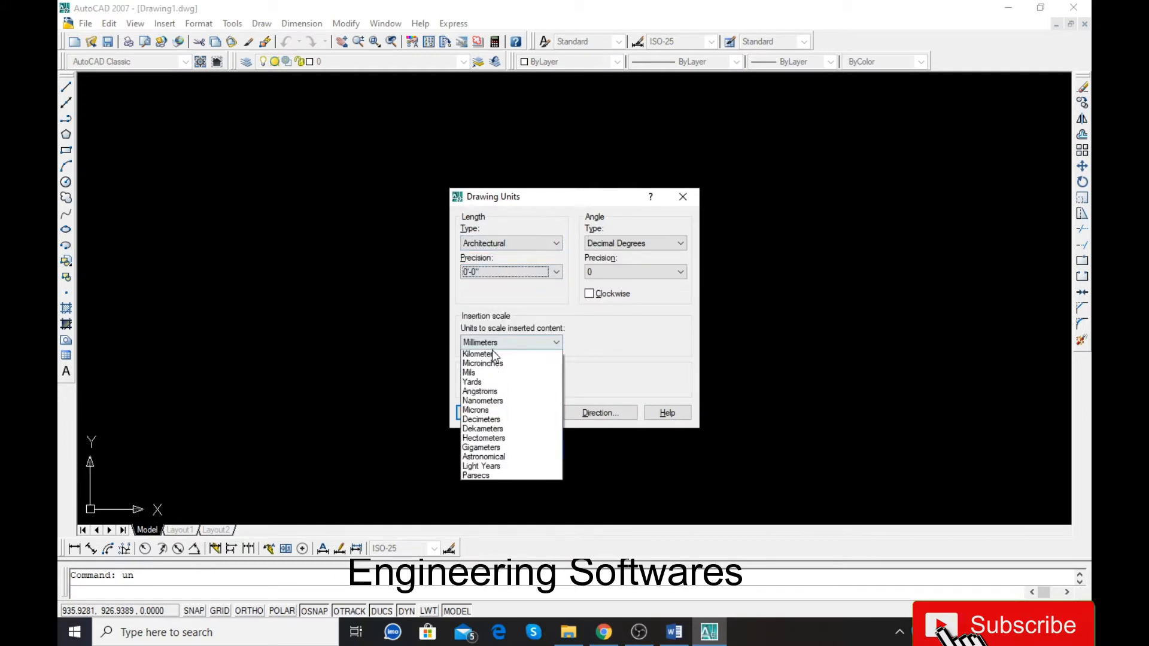
pyautogui.click(486, 363)
pyautogui.click(479, 413)
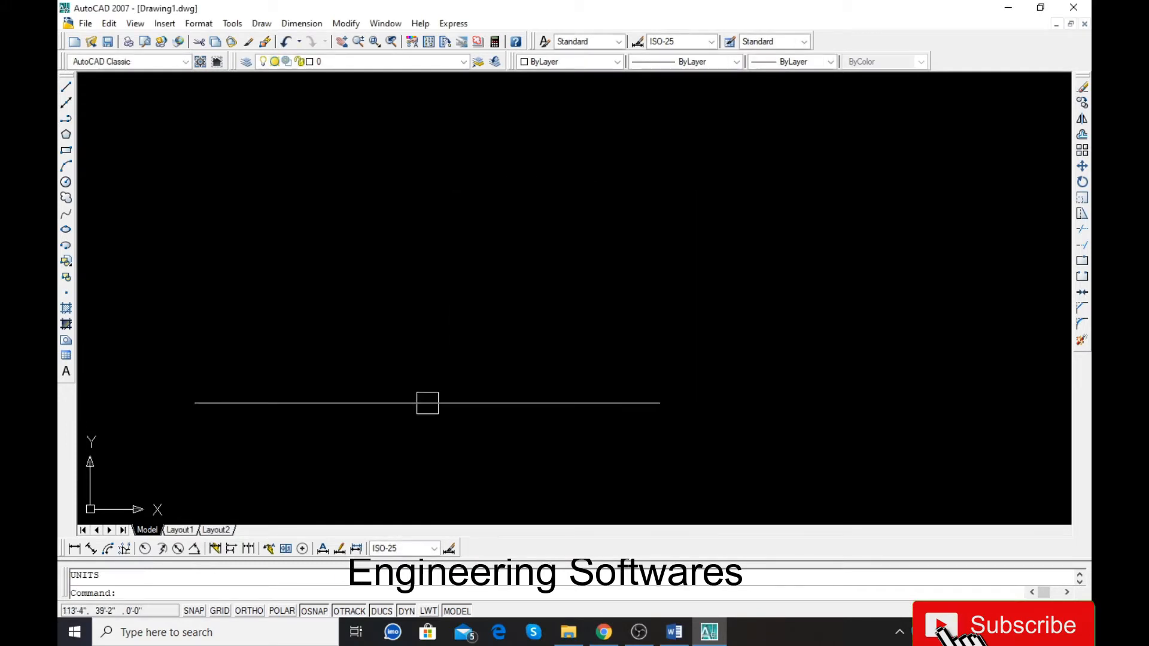
# Modify the ISO-25 dimension style so its primary linear units are Architectural with 0'-0" precision
pyautogui.write('d')
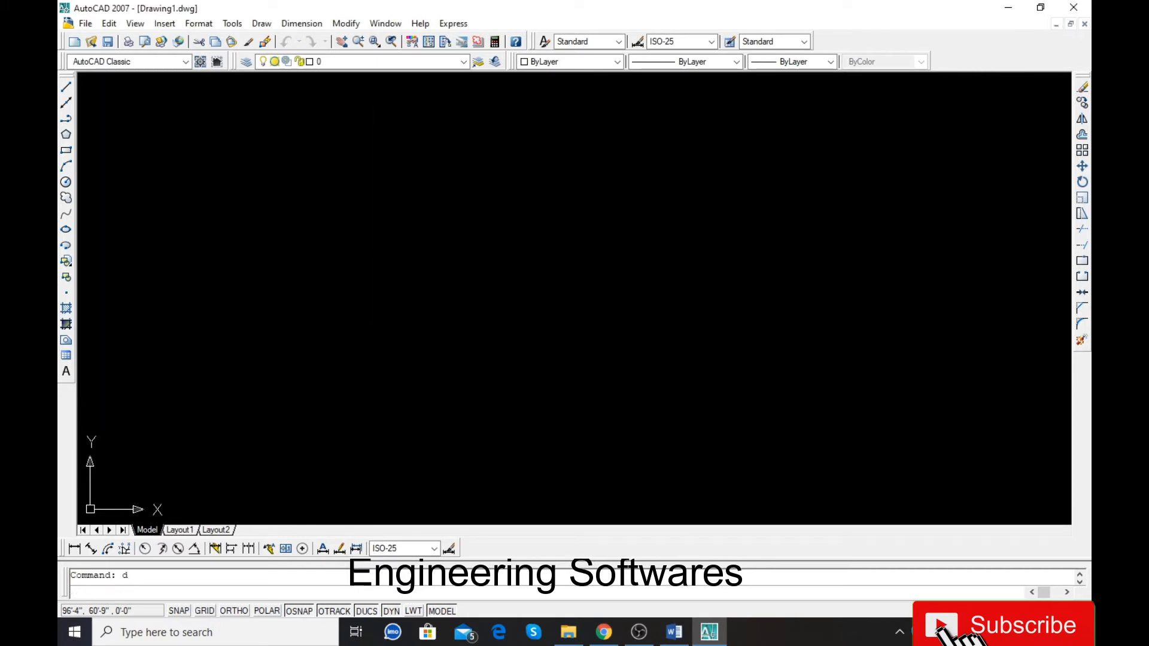
pyautogui.press('Return')
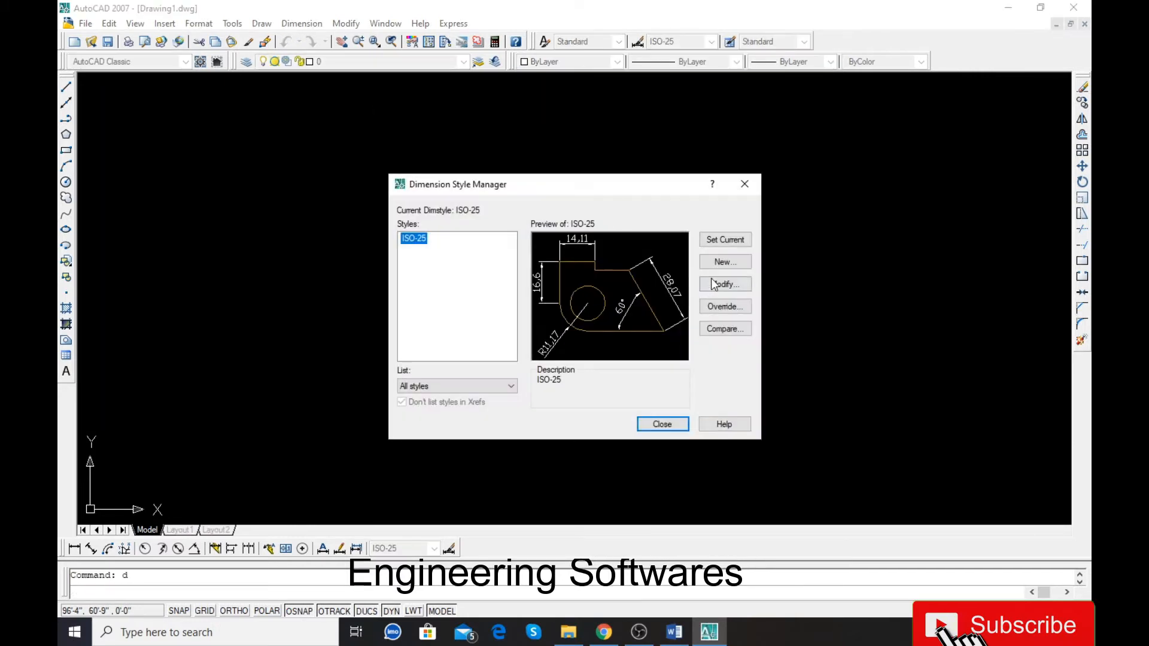
pyautogui.click(718, 285)
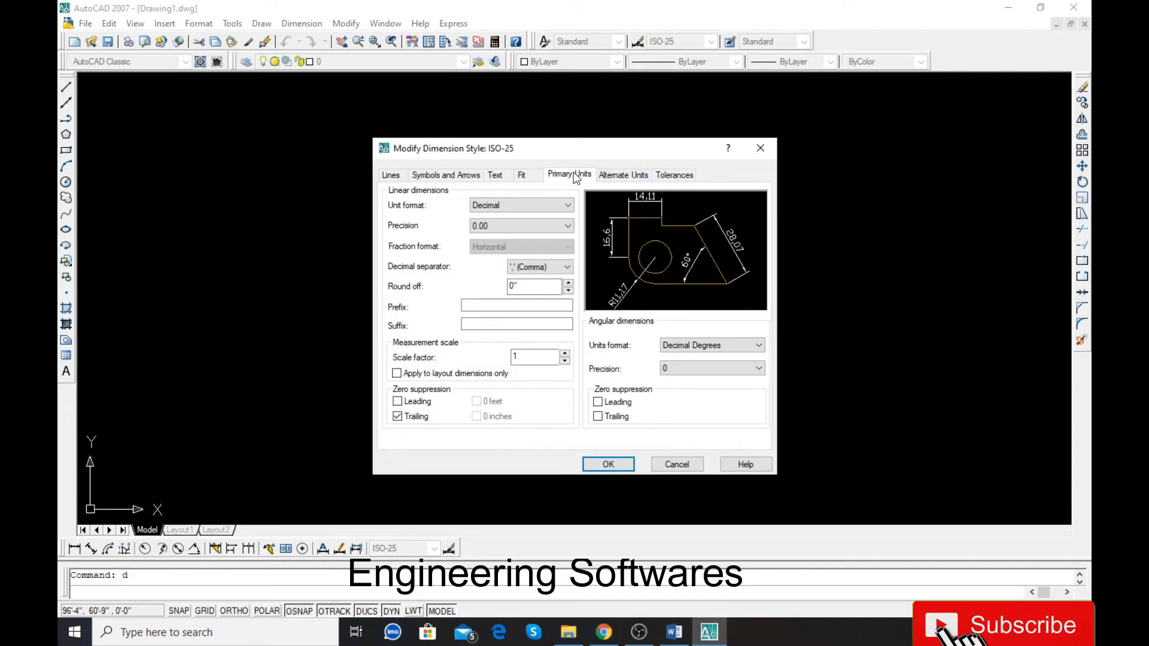
pyautogui.click(526, 206)
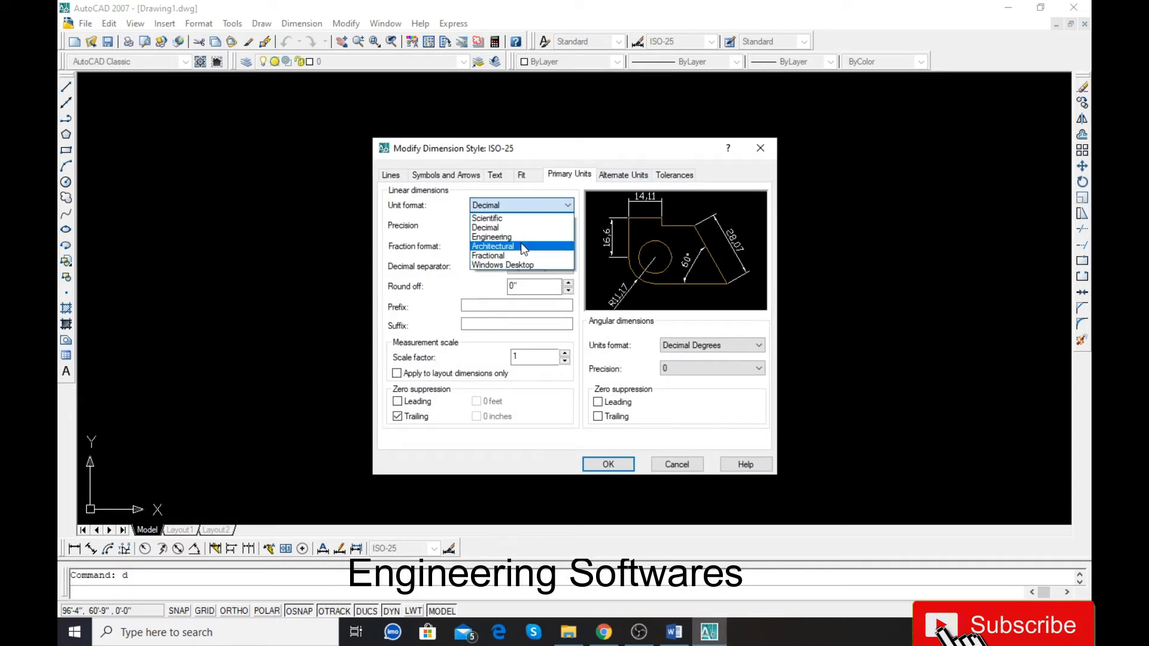
pyautogui.click(520, 246)
pyautogui.click(520, 225)
pyautogui.click(519, 239)
pyautogui.click(614, 462)
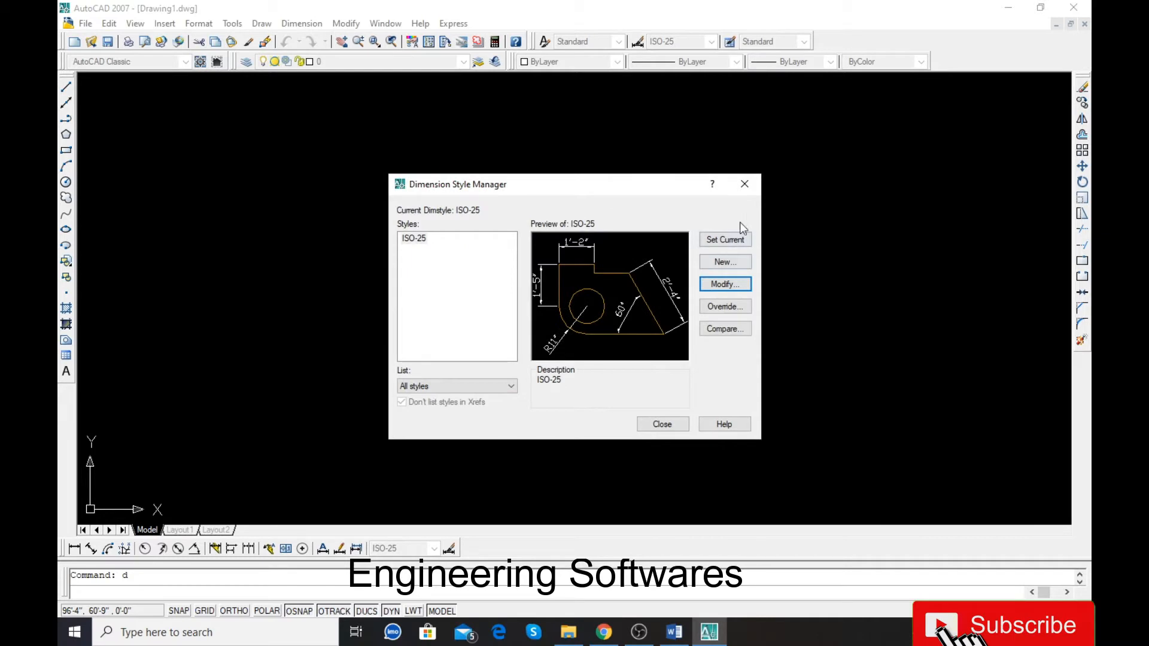
pyautogui.click(662, 424)
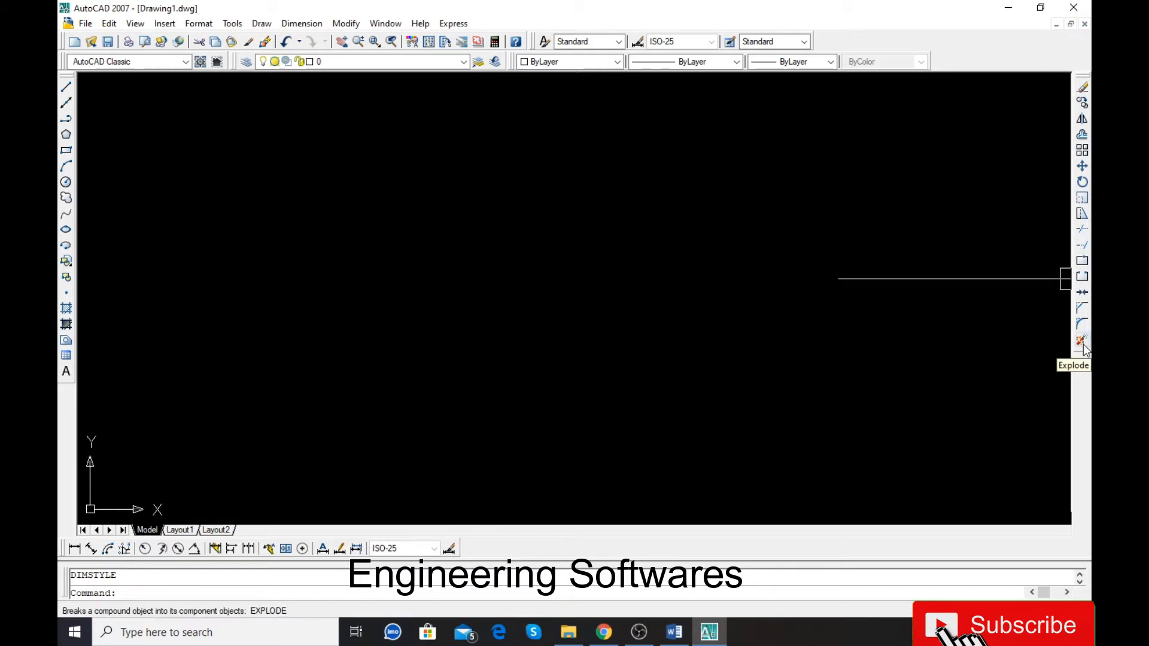
pyautogui.click(344, 24)
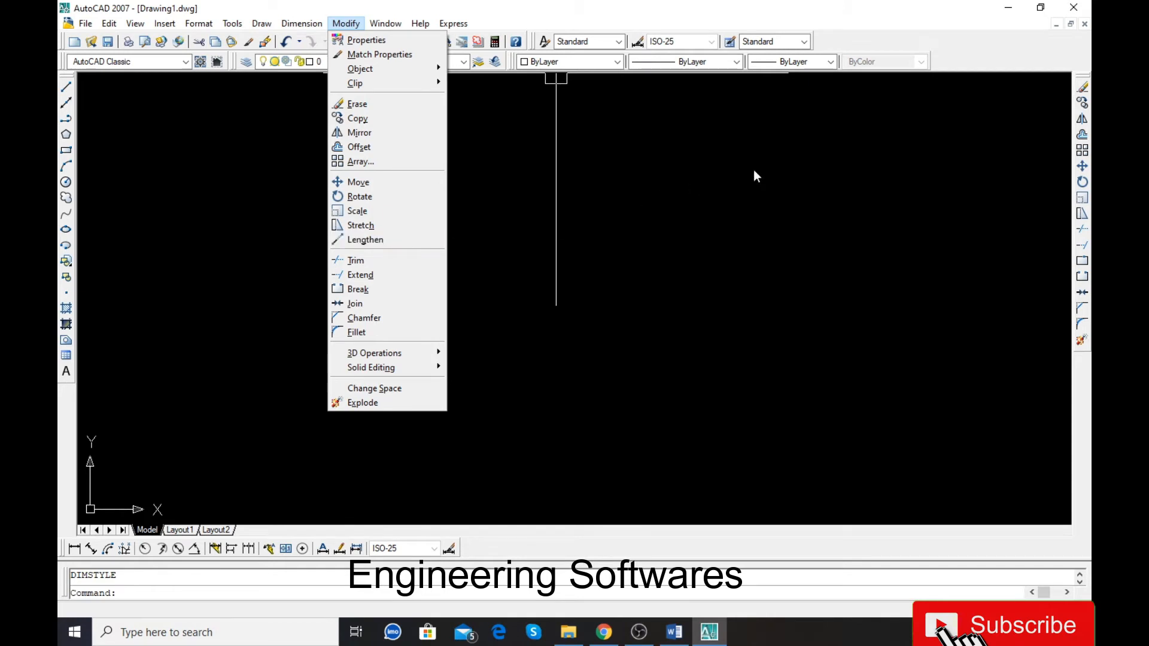
pyautogui.click(829, 181)
pyautogui.click(612, 220)
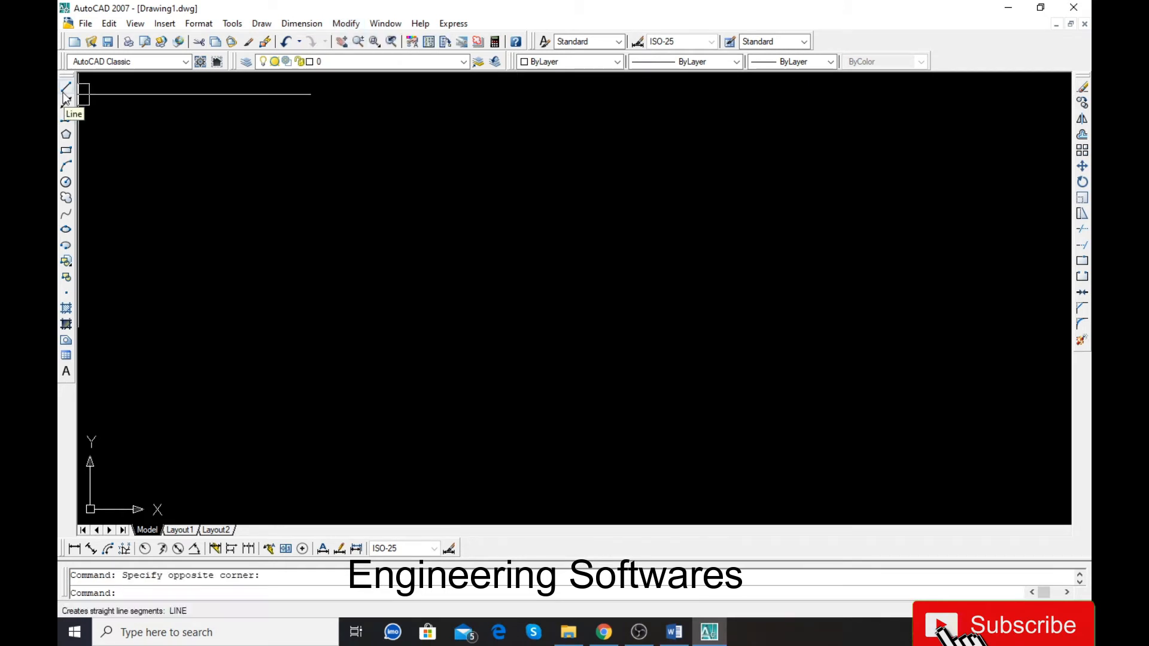
# Draw a horizontal line 10' long with Ortho mode turned on
pyautogui.click(65, 88)
pyautogui.click(246, 320)
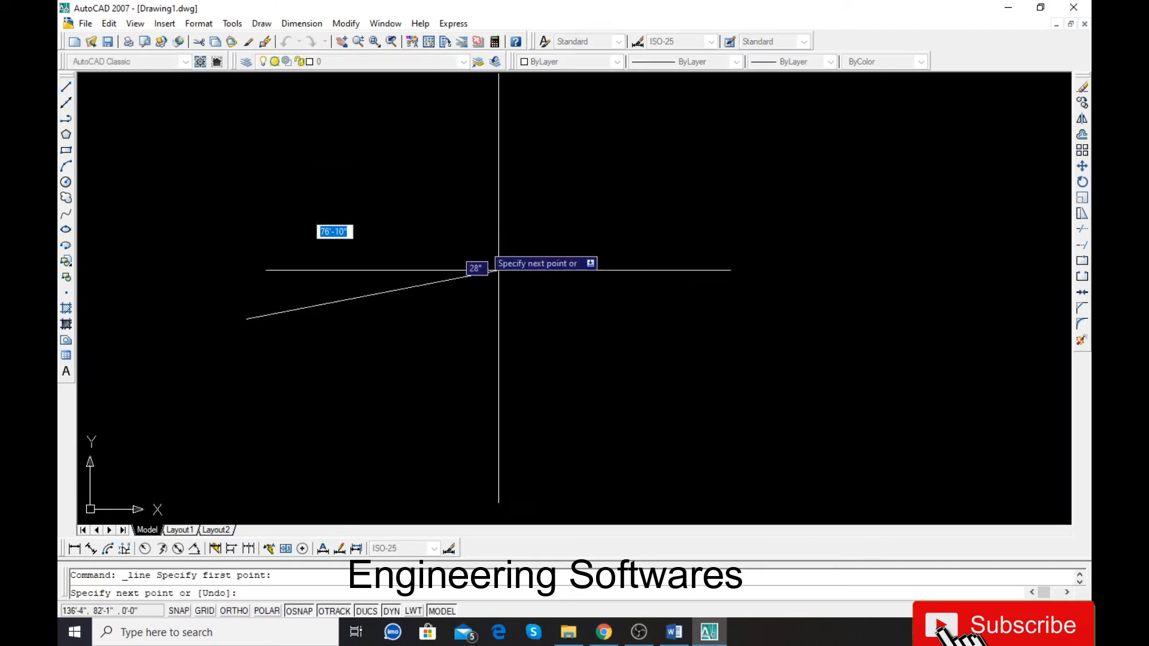
pyautogui.press('F8')
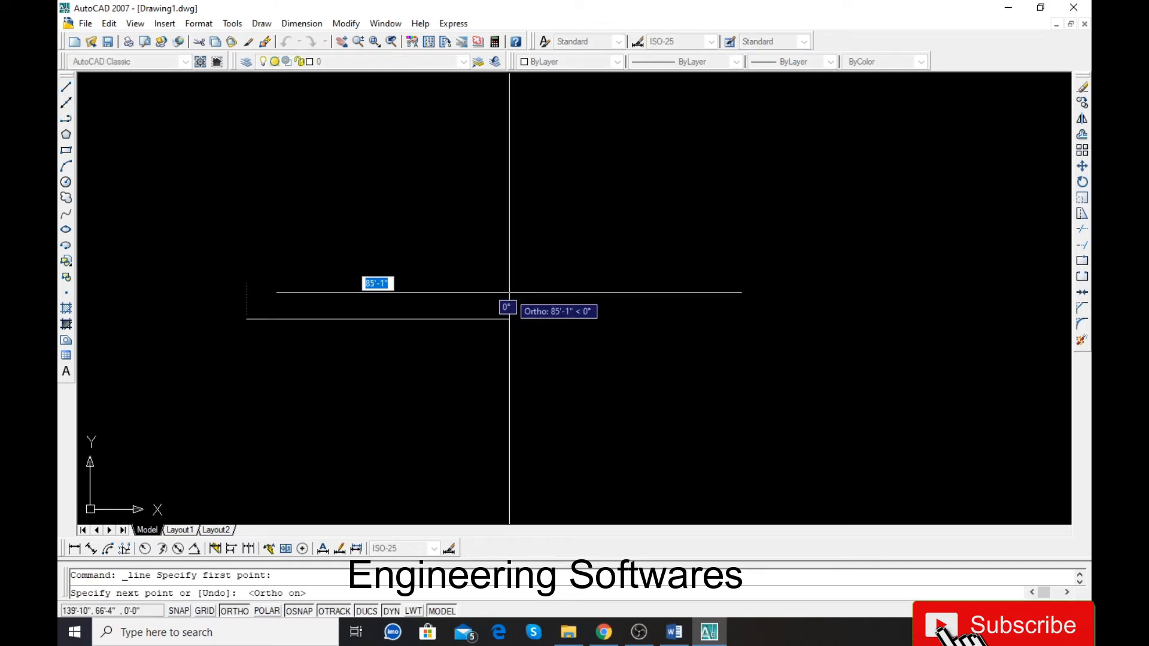
pyautogui.write("10'")
pyautogui.press('Return')
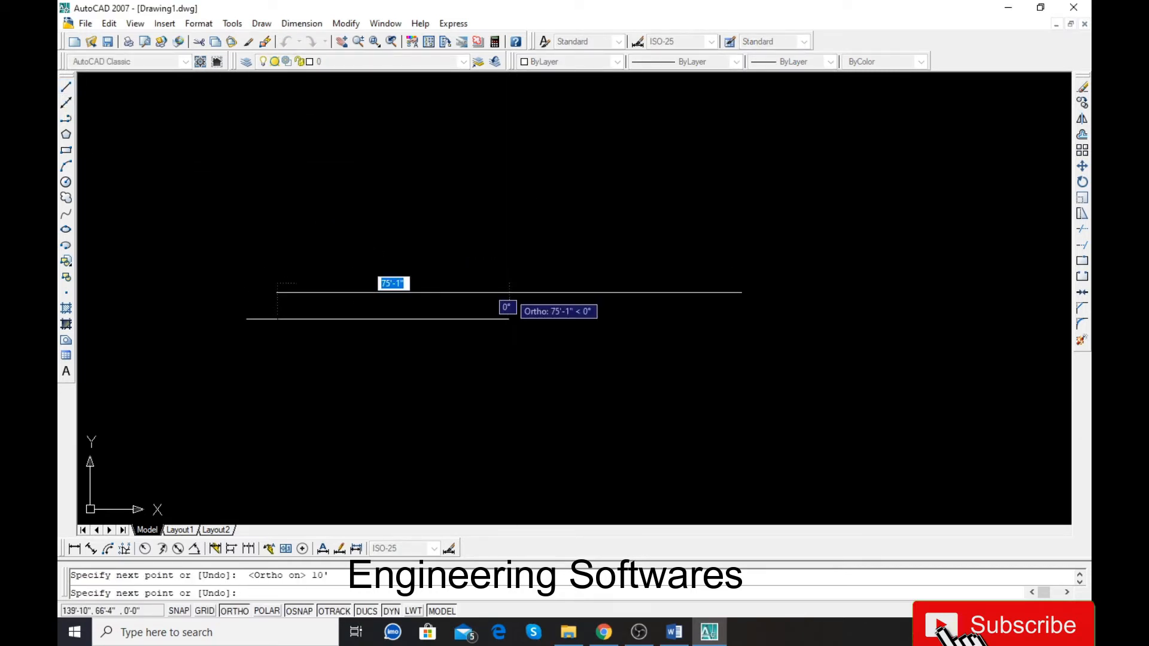
pyautogui.press('Return')
# Zoom to the drawing extents and add an aligned dimension above the line, from endpoint to endpoint
pyautogui.write('z')
pyautogui.press('Return')
pyautogui.write('e')
pyautogui.press('Return')
pyautogui.scroll(-2, 527, 298)
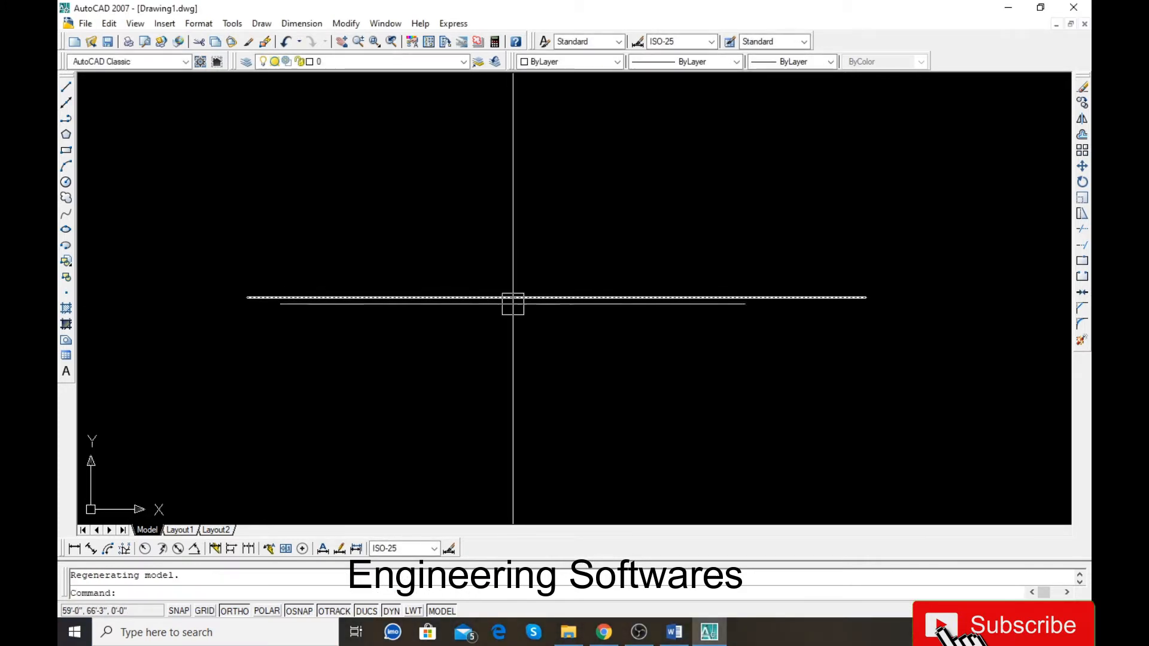
pyautogui.scroll(-2, 376, 291)
pyautogui.scroll(3, 407, 327)
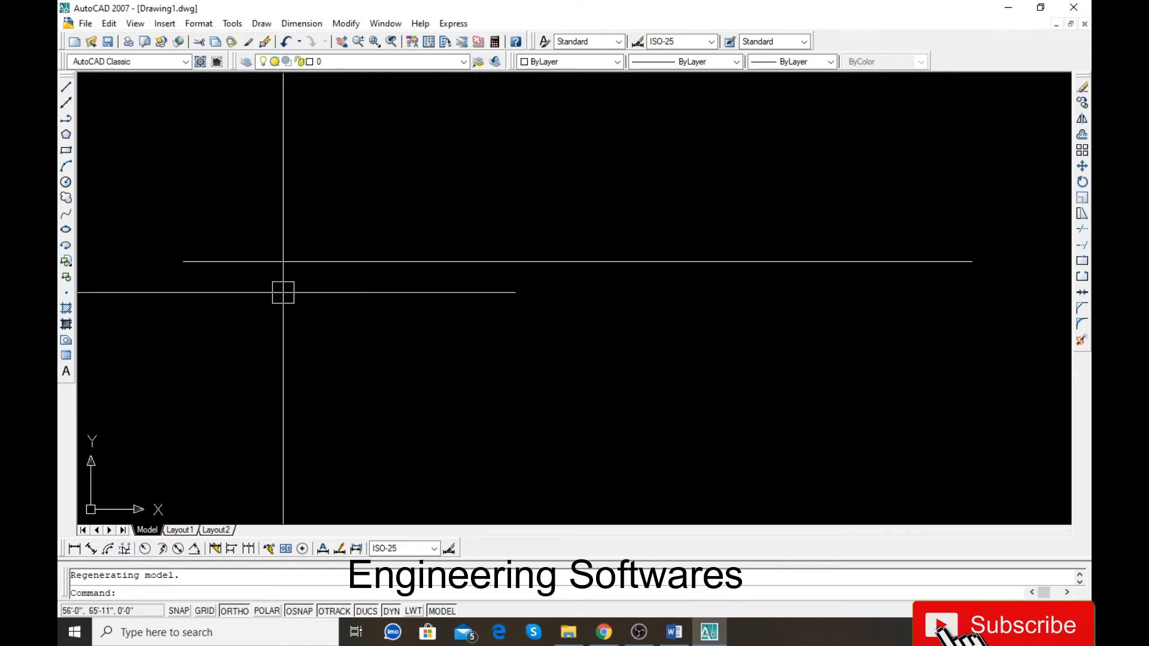
pyautogui.click(92, 549)
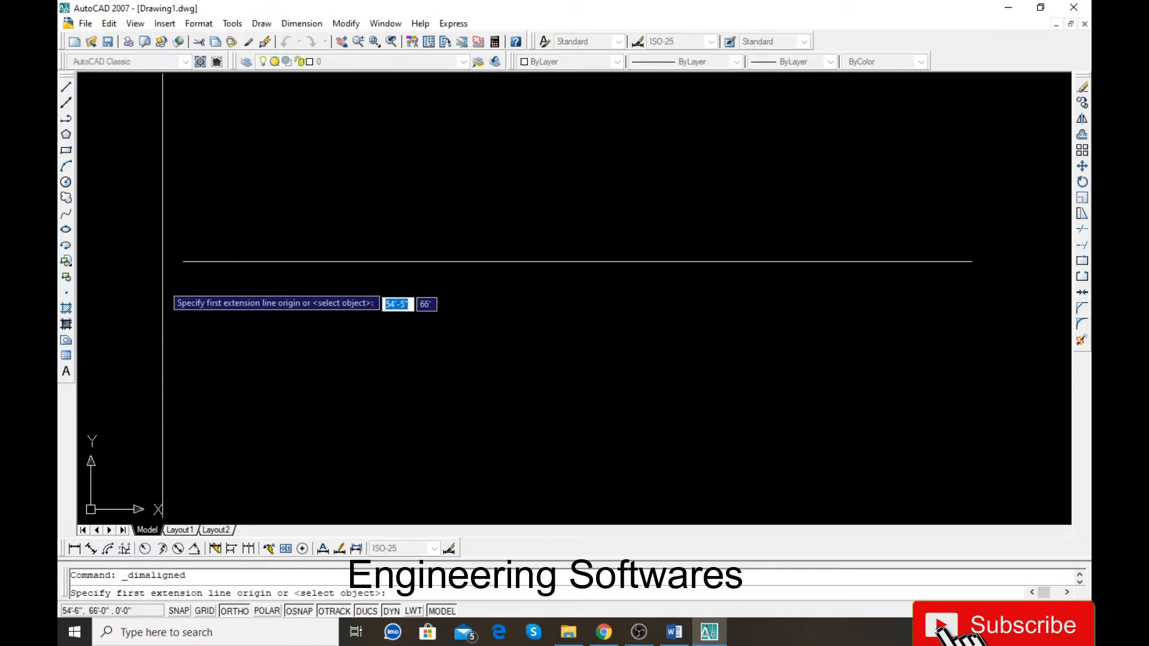
pyautogui.click(183, 261)
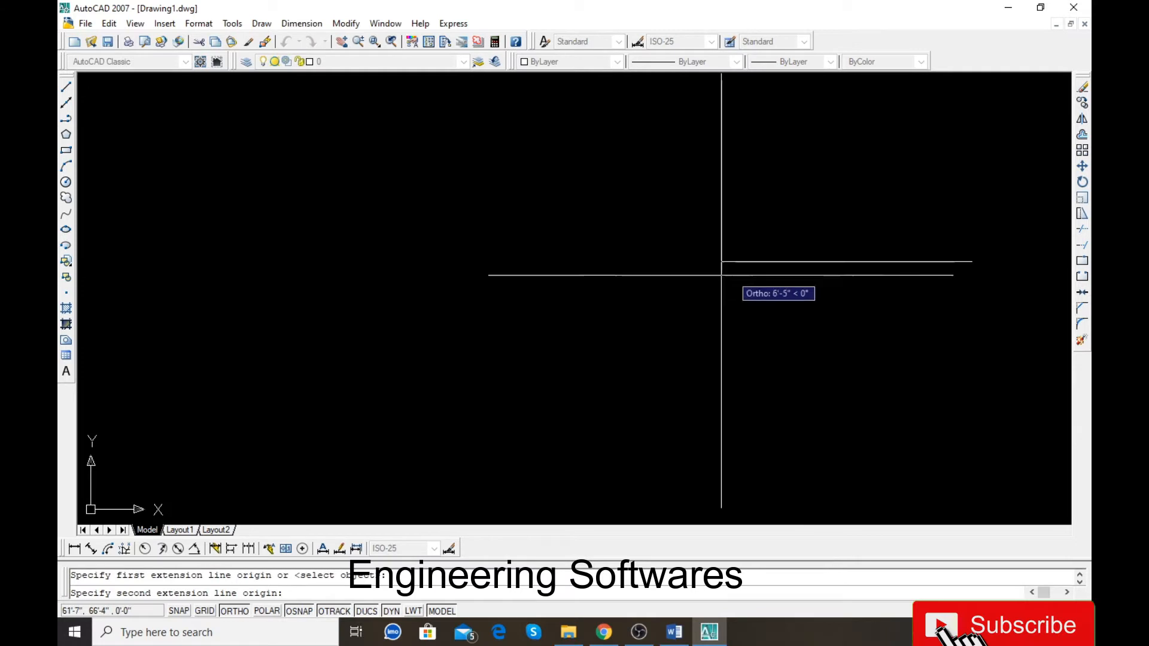
pyautogui.click(972, 261)
pyautogui.click(910, 190)
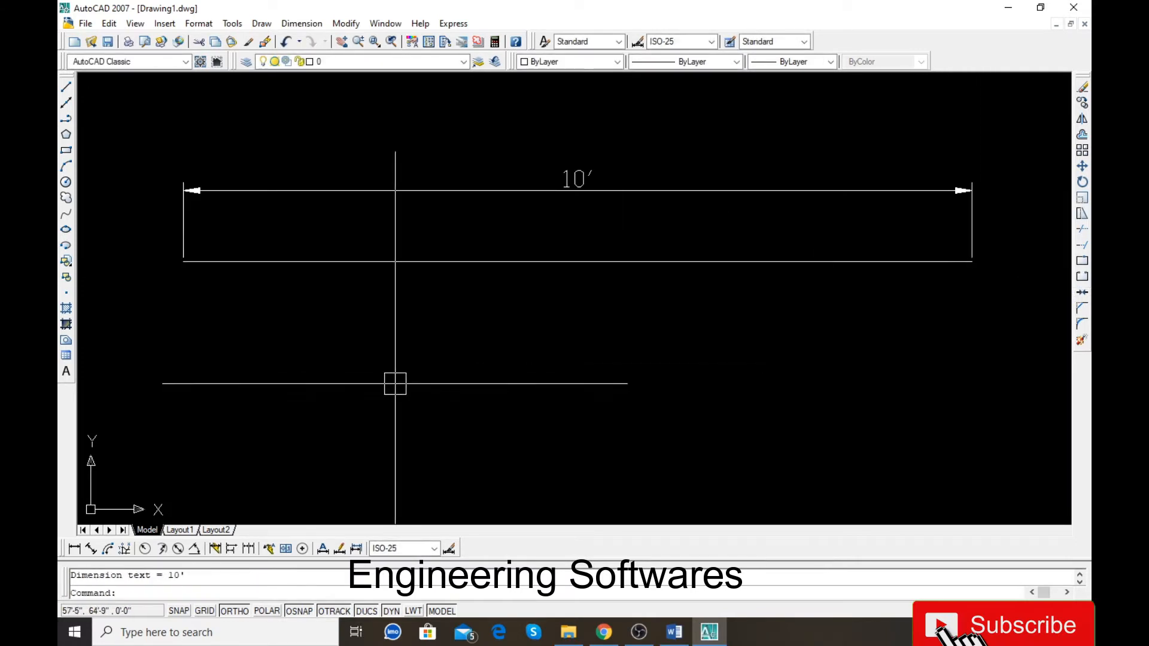
pyautogui.moveTo(511, 334); pyautogui.dragTo(475, 446, button='middle')
pyautogui.scroll(-2, 472, 313)
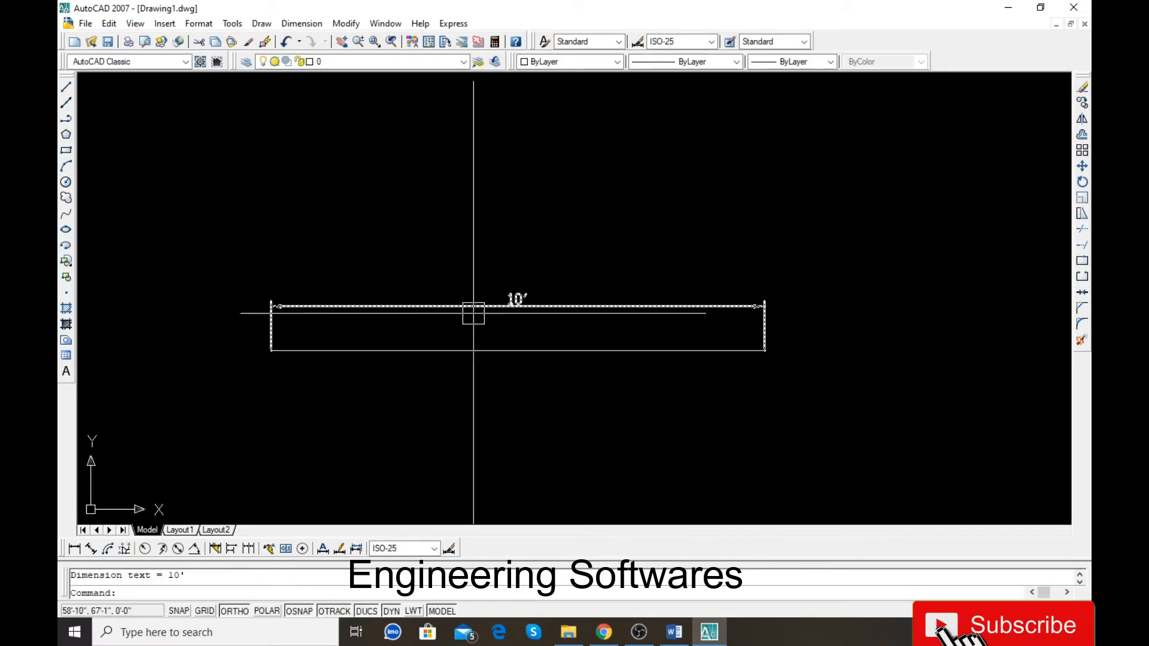
pyautogui.moveTo(584, 324); pyautogui.dragTo(431, 331, button='middle')
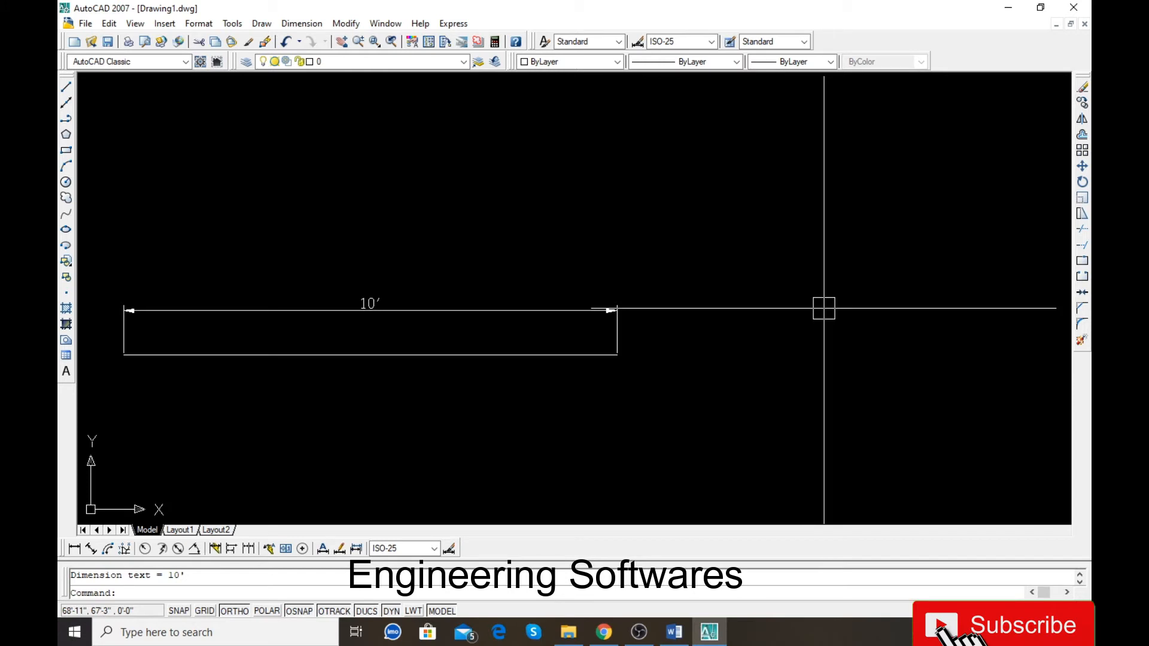
pyautogui.write('l')
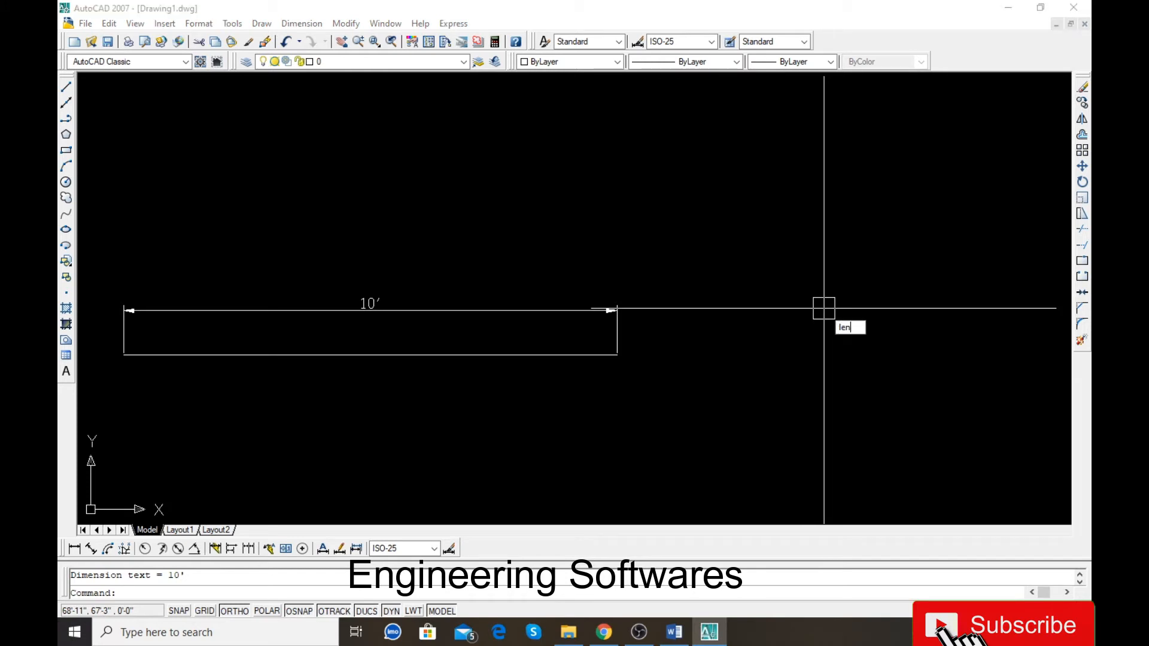
pyautogui.write('en')
pyautogui.press('Return')
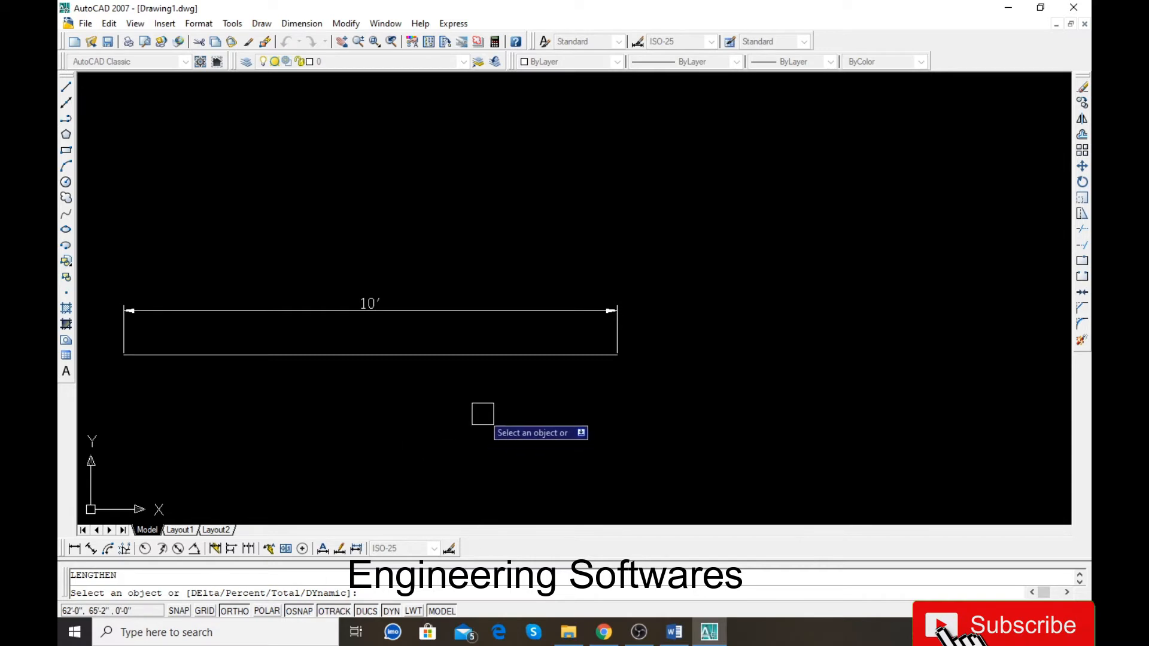
pyautogui.write('d')
pyautogui.press('Return')
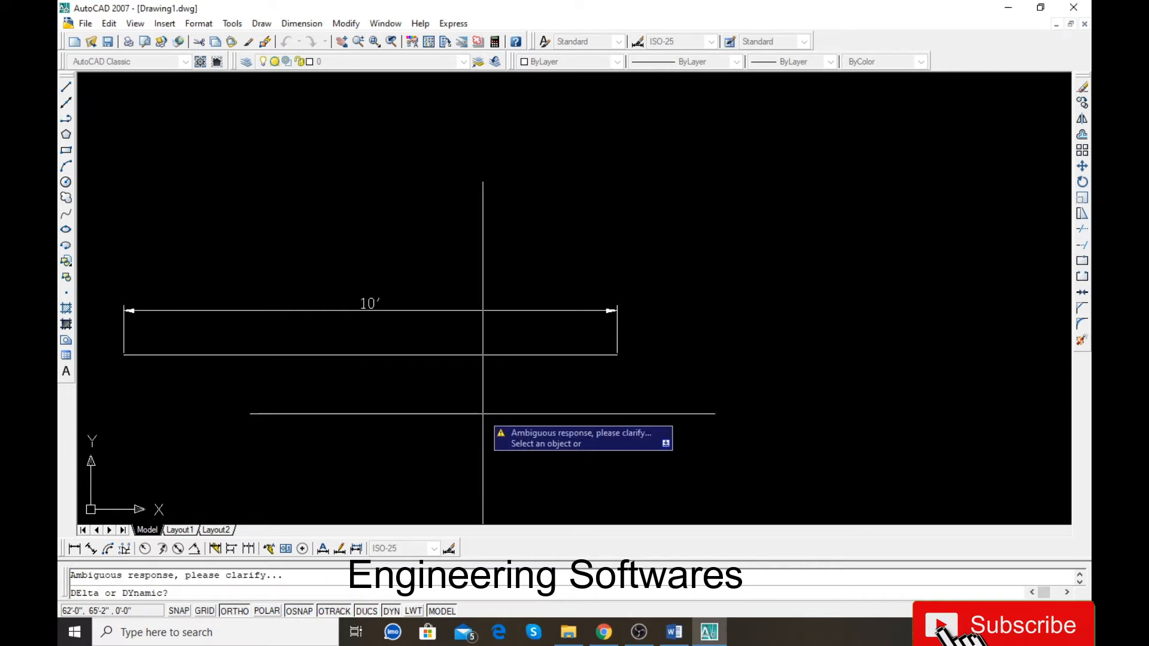
pyautogui.press('Escape')
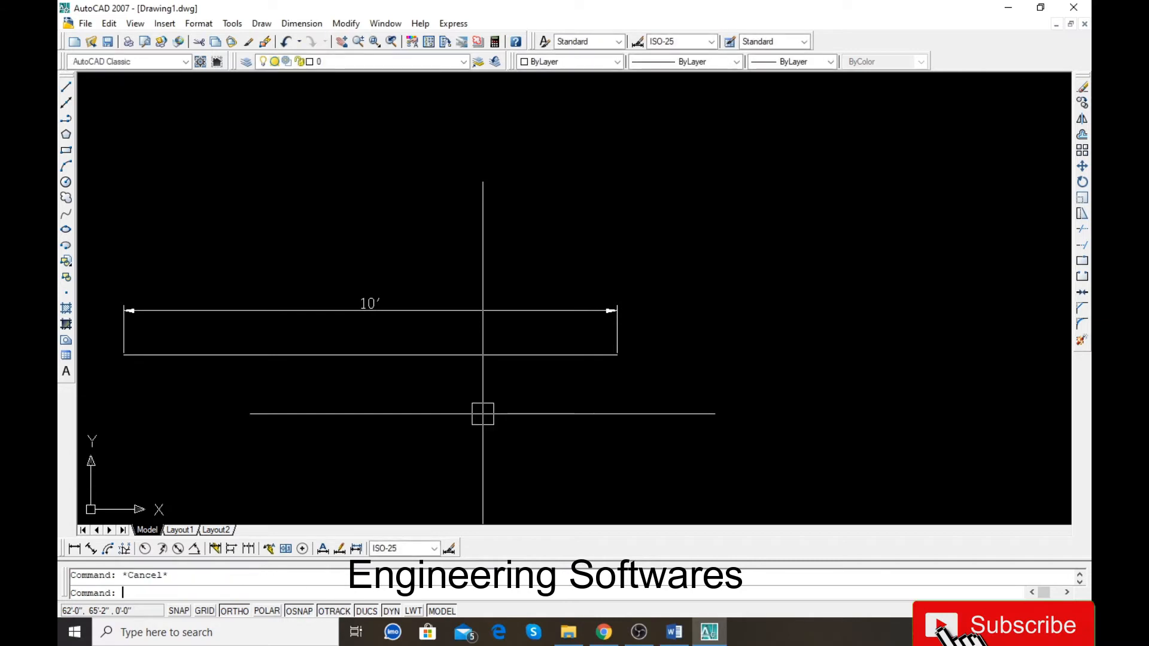
# Check the current length of the horizontal line with the Lengthen command
pyautogui.write('len')
pyautogui.press('Return')
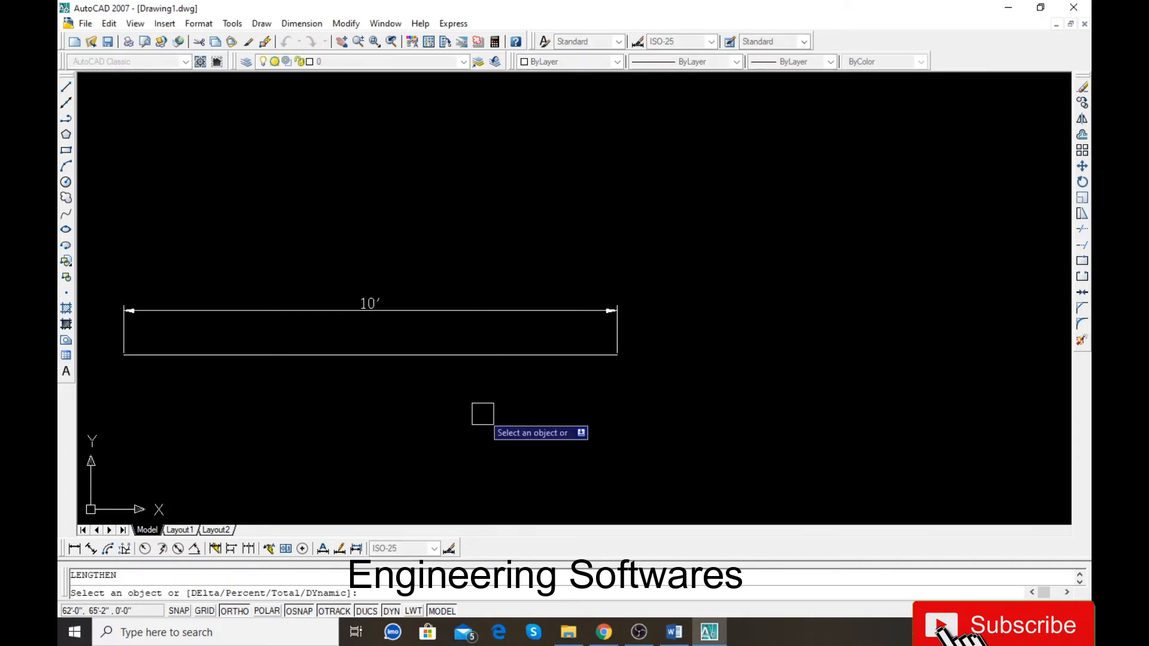
pyautogui.click(539, 354)
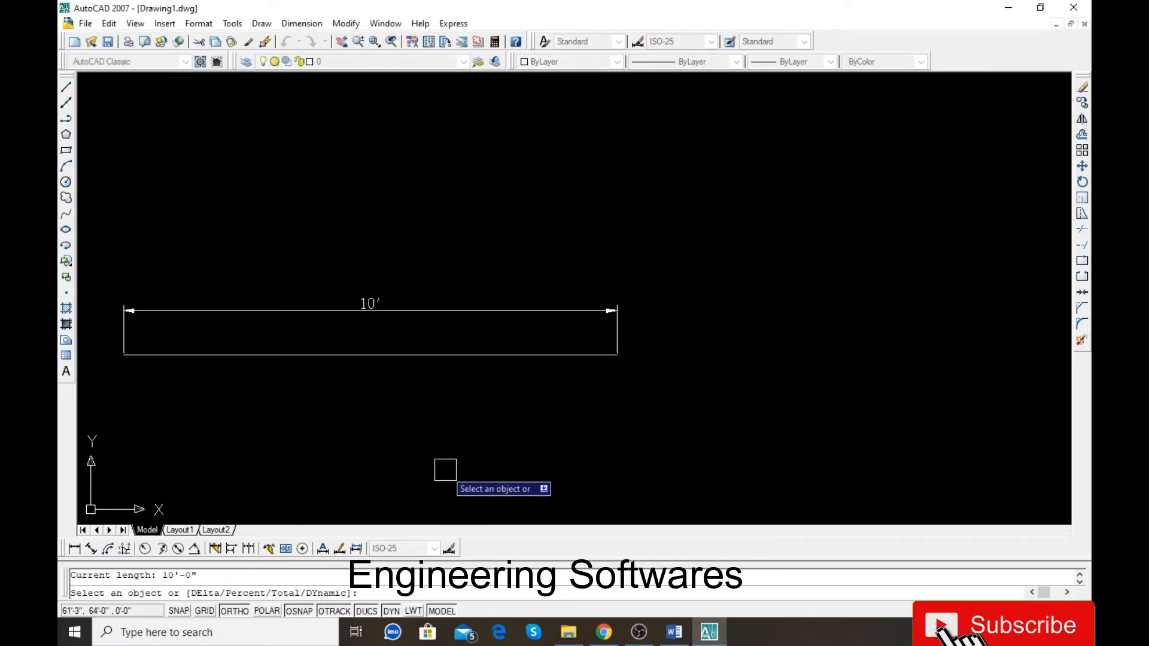
pyautogui.write('d')
pyautogui.press('Return')
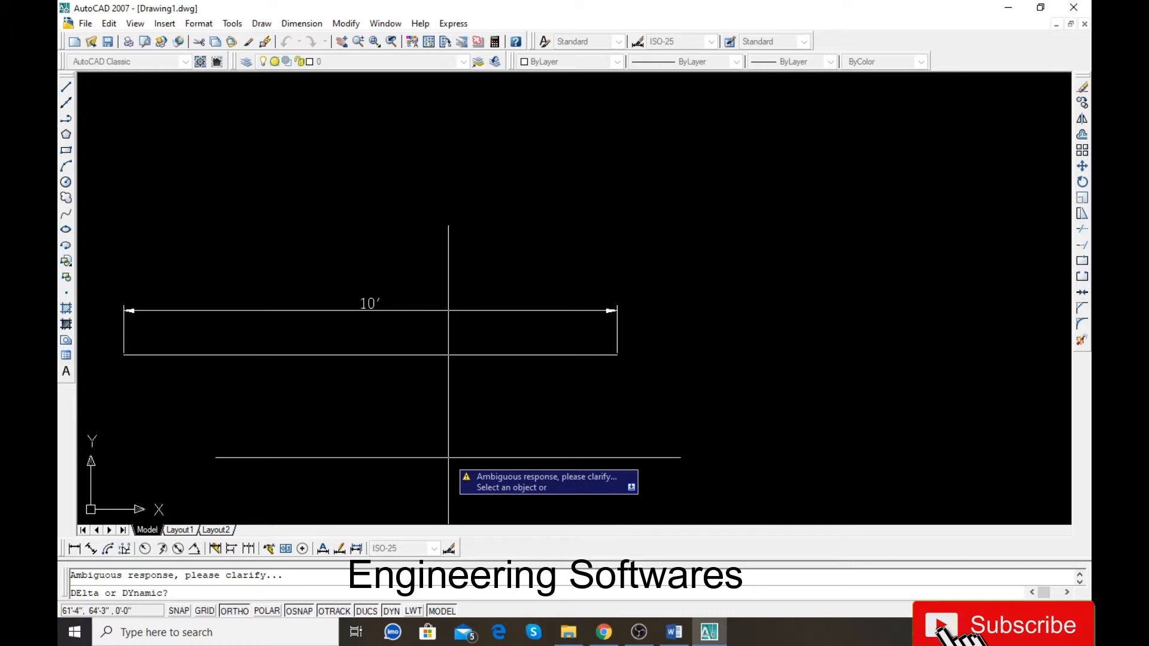
pyautogui.press('Escape')
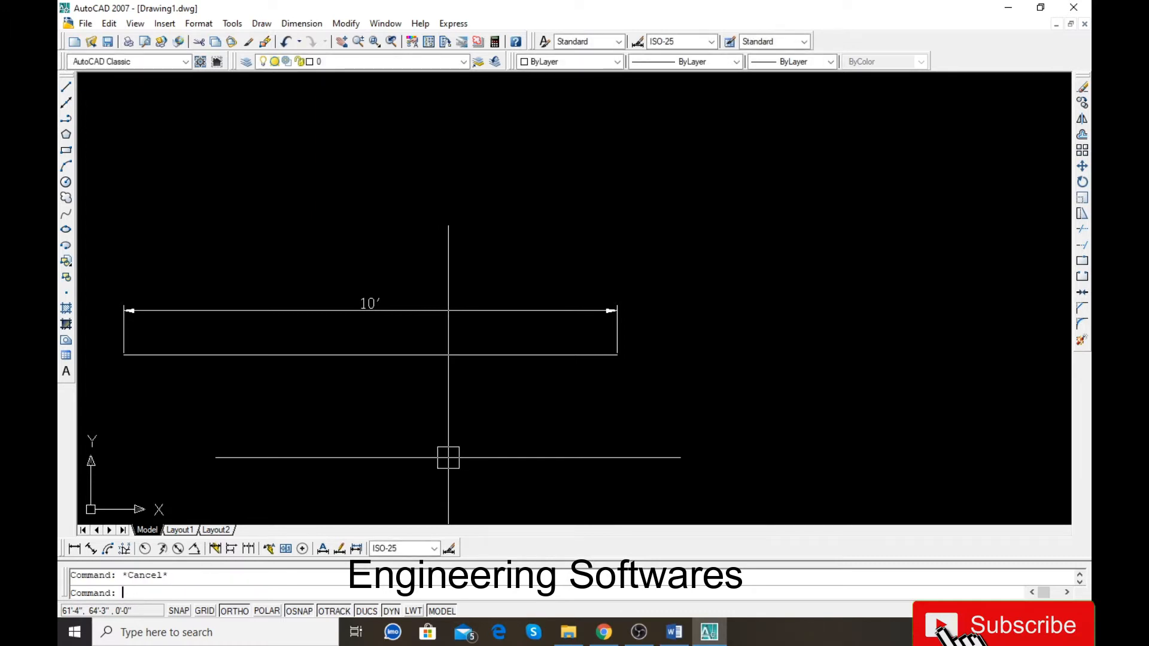
pyautogui.write('len')
pyautogui.press('Return')
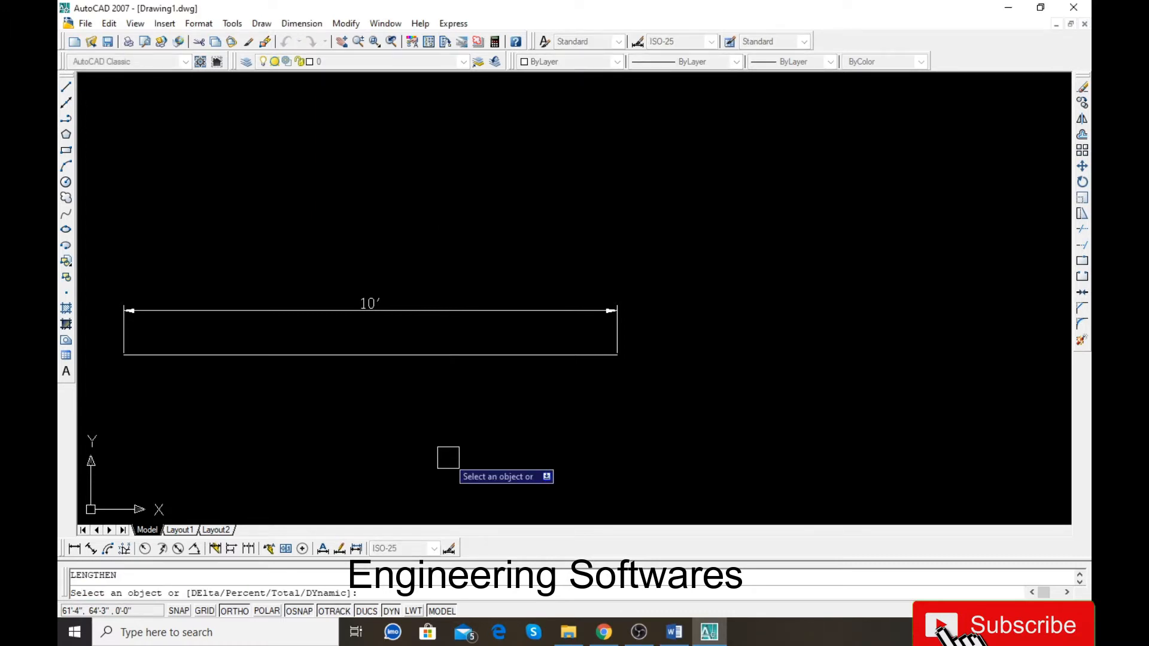
pyautogui.write('d')
pyautogui.press('Return')
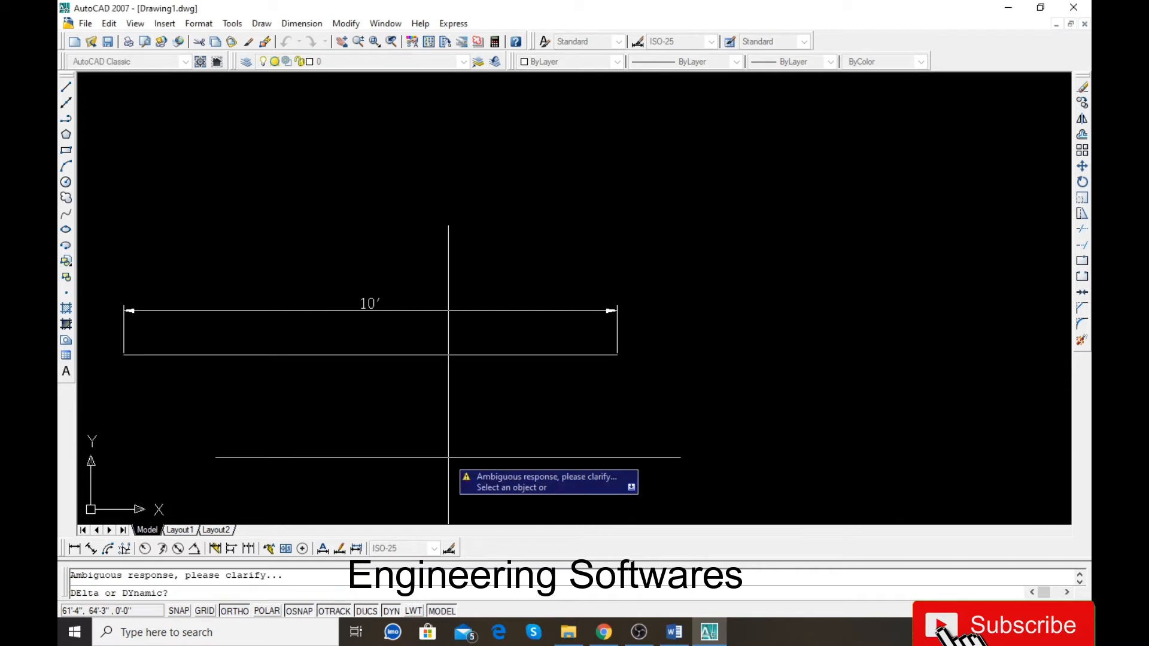
pyautogui.press('Return')
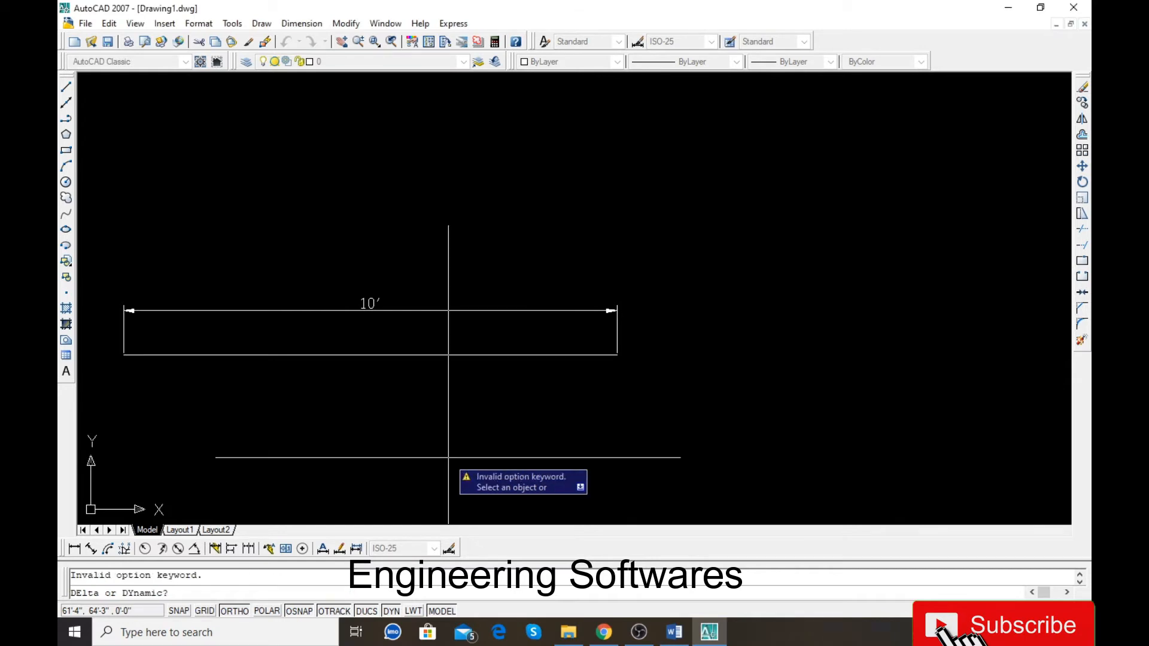
pyautogui.press('Escape')
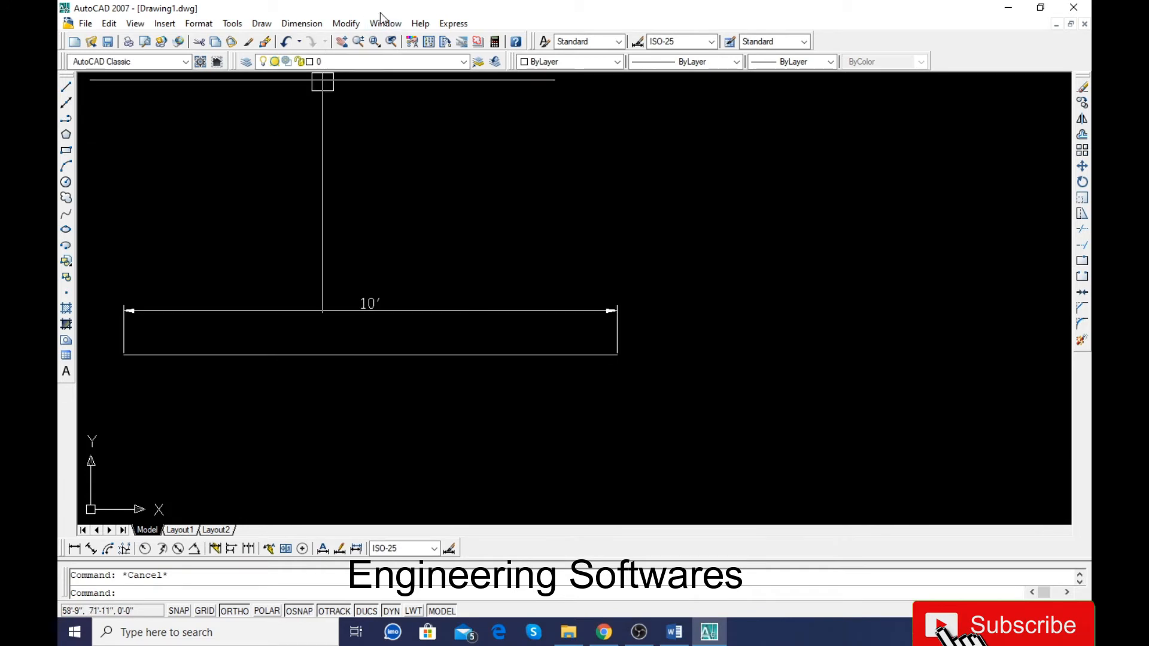
# Lengthen the 10' line at its right end by a delta of 3' and undo the change
pyautogui.click(346, 23)
pyautogui.click(377, 239)
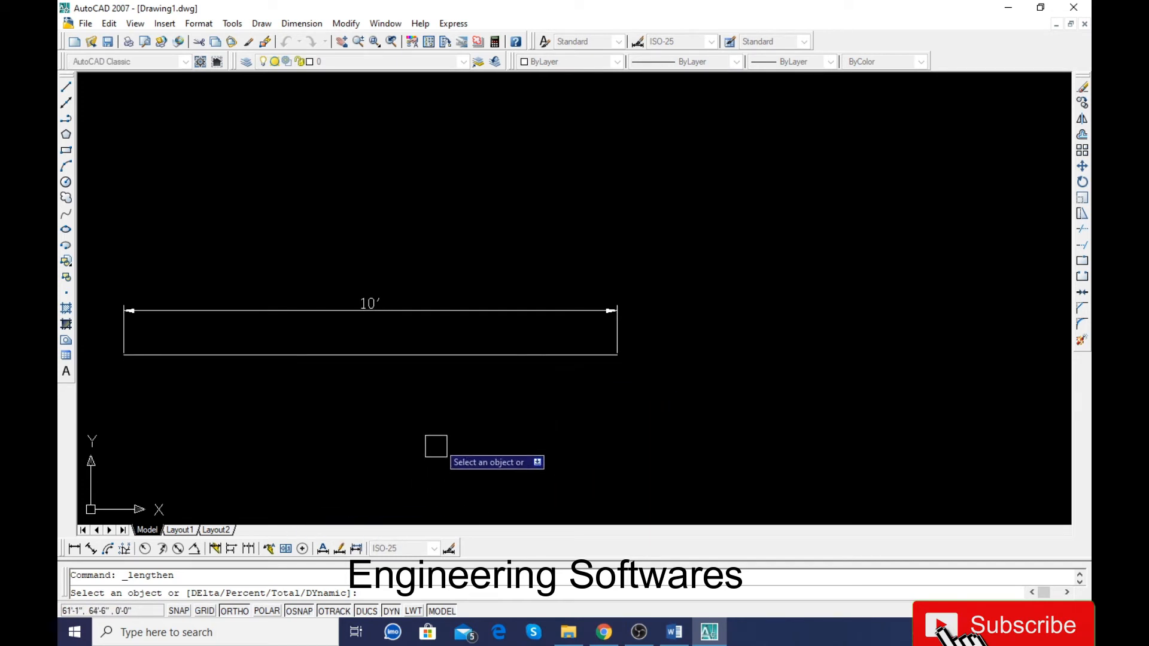
pyautogui.write('del')
pyautogui.press('Return')
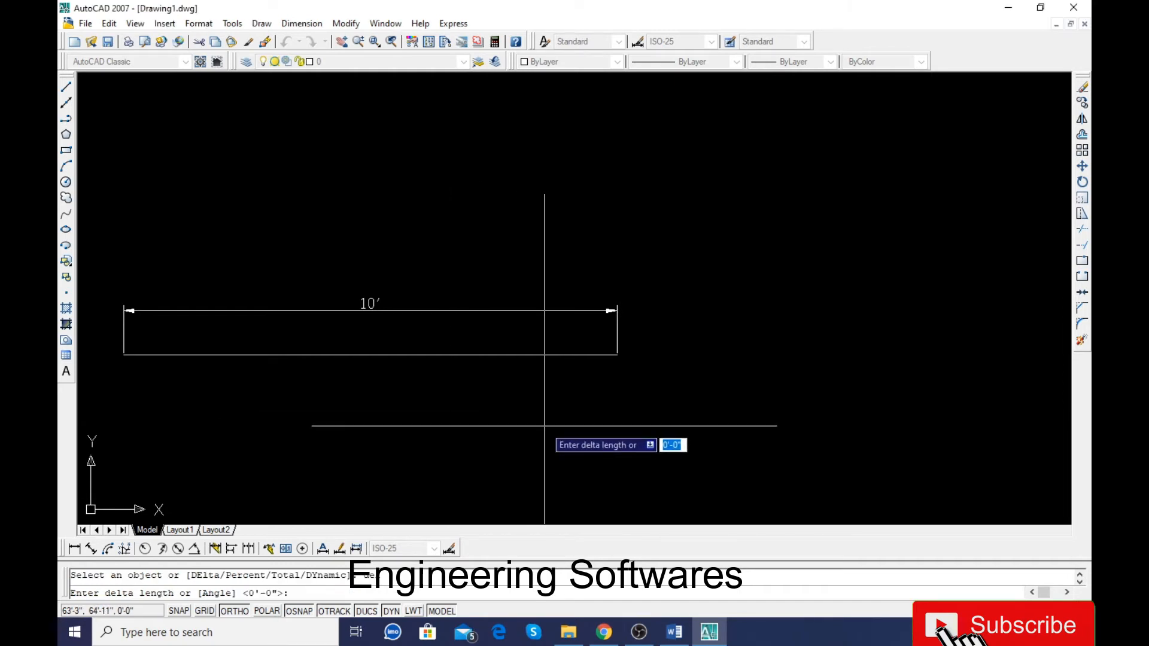
pyautogui.write('3')
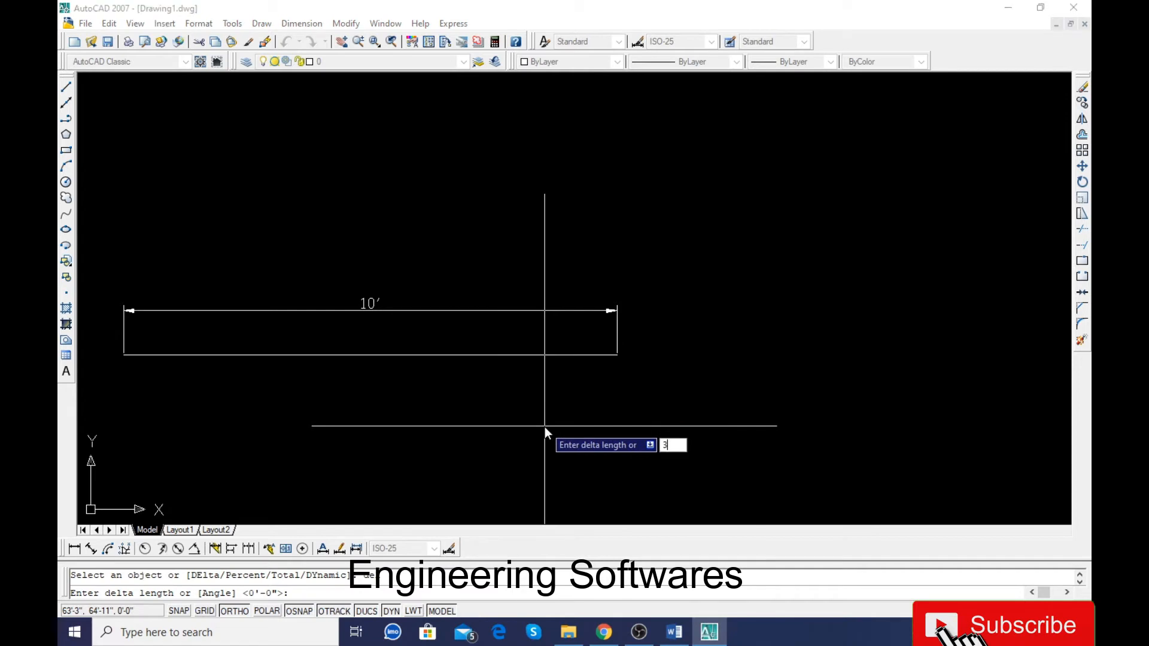
pyautogui.write("'")
pyautogui.press('Return')
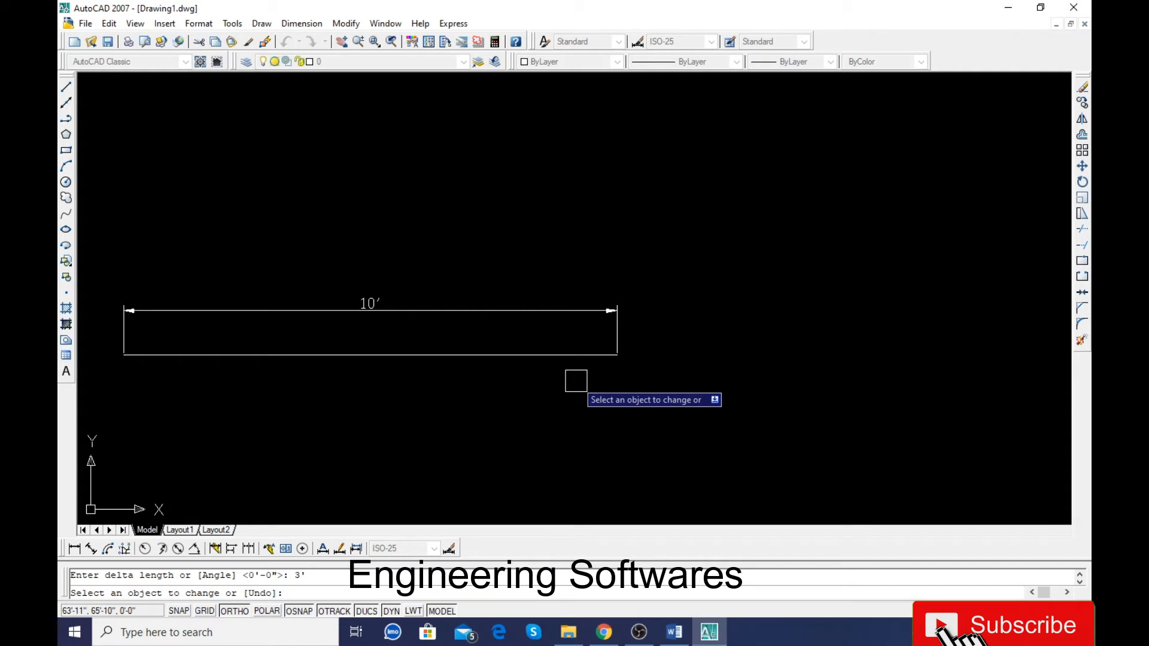
pyautogui.click(598, 354)
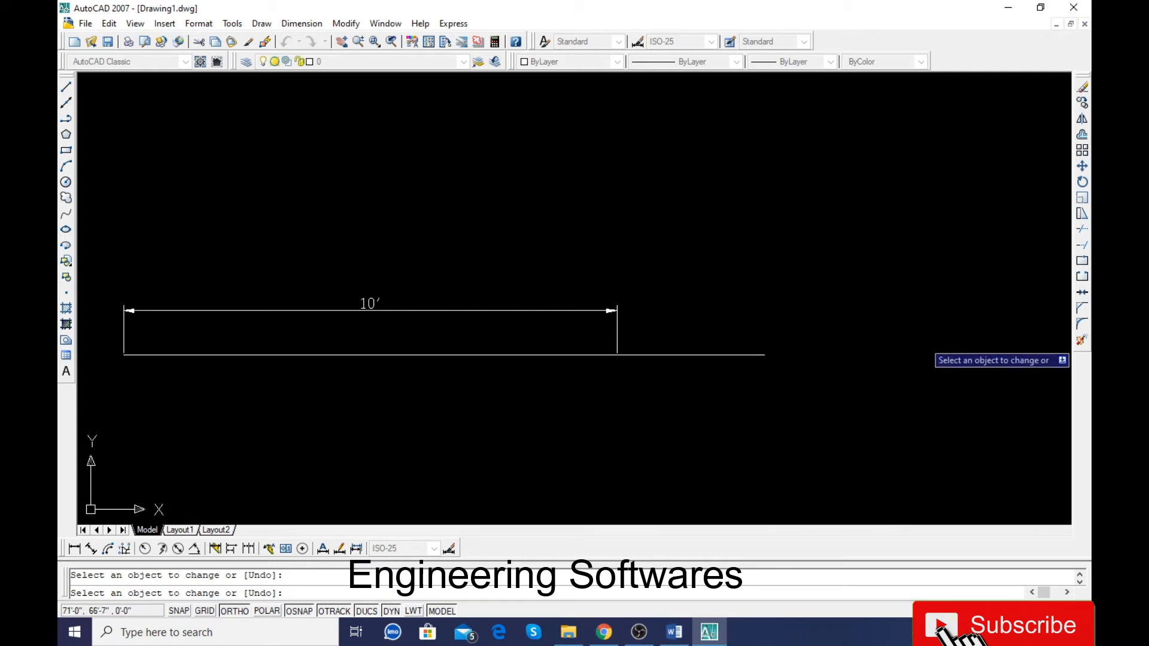
pyautogui.press('Return')
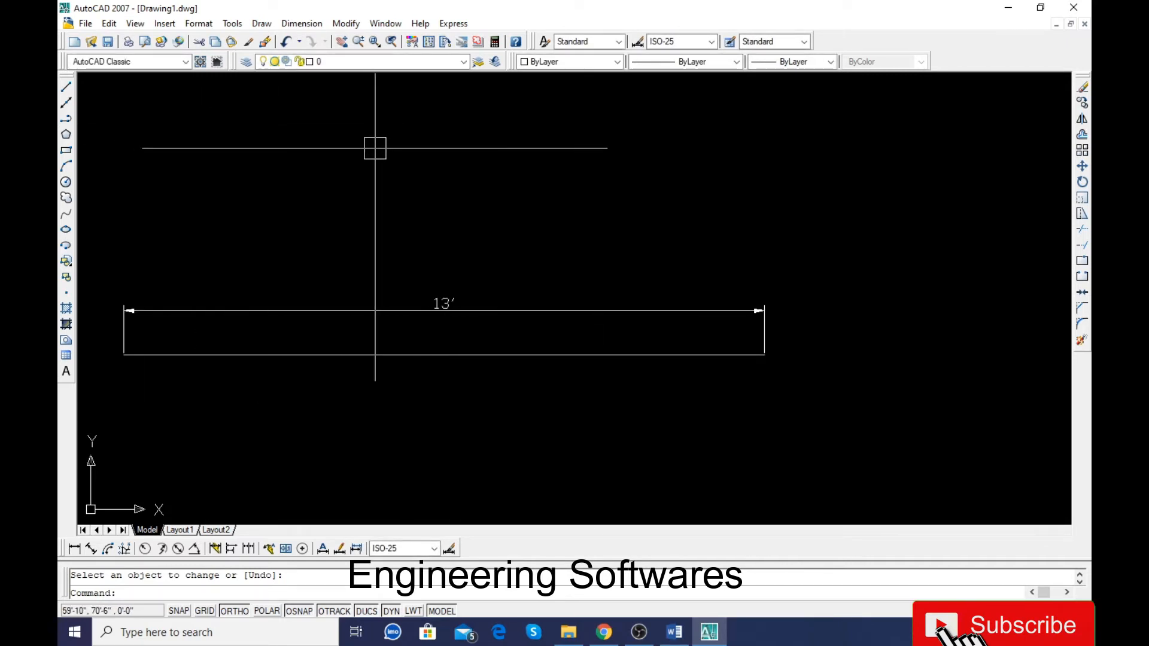
pyautogui.hotkey('ctrl', 'z')
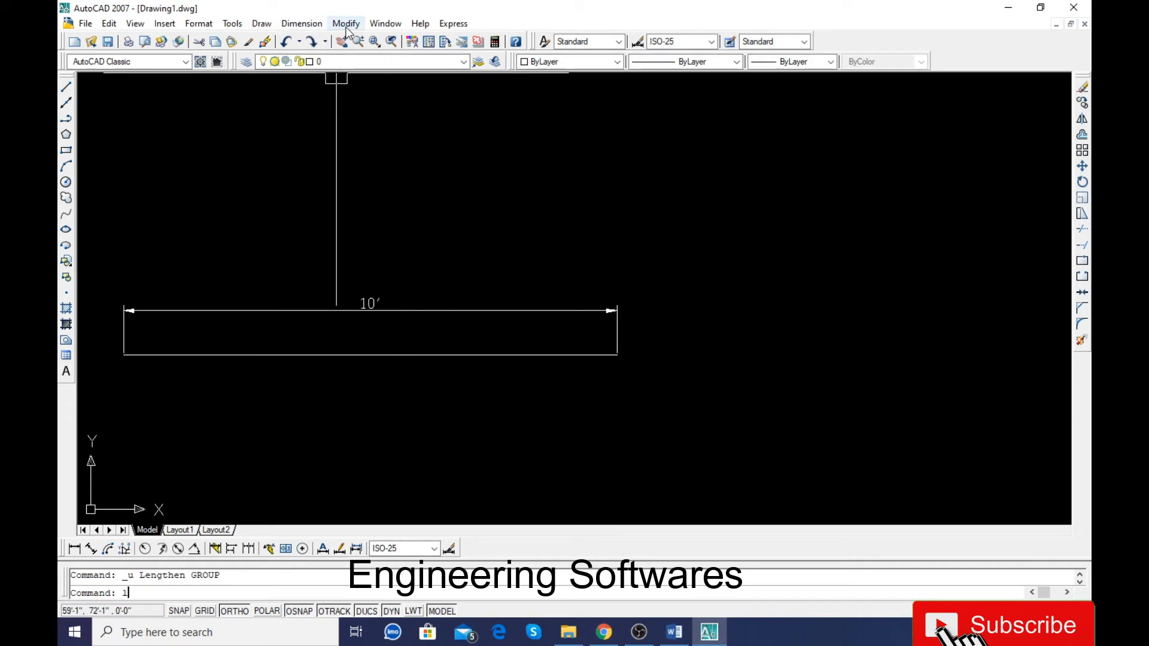
# Lengthen the 10' line at its left end by a delta of 5'
pyautogui.press('Return')
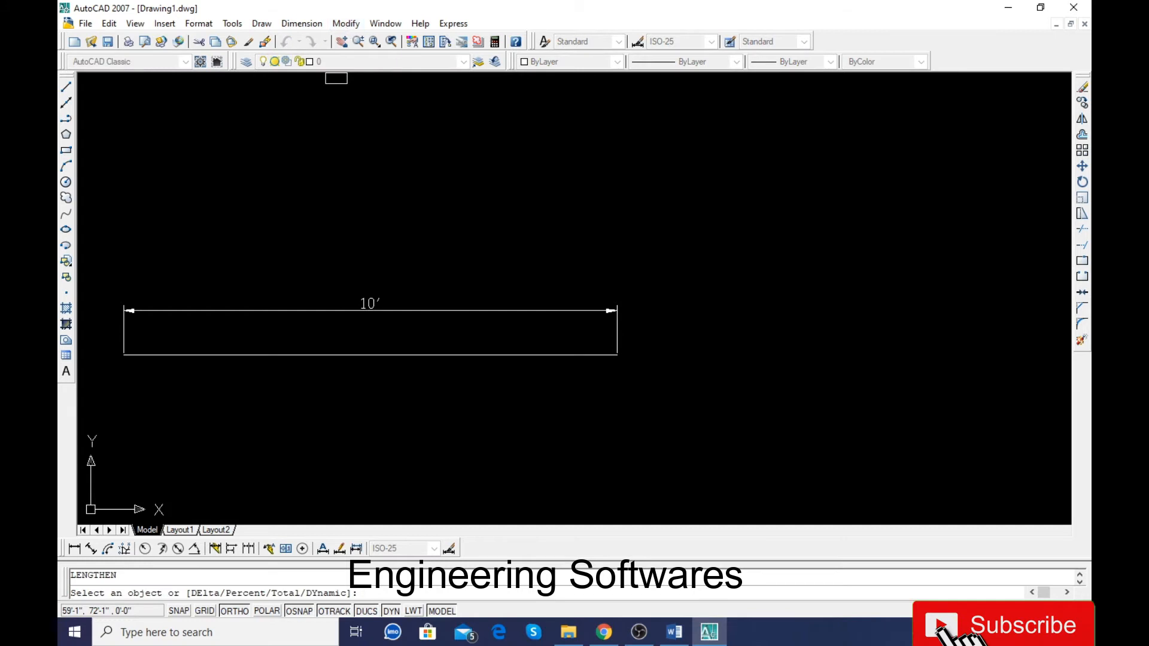
pyautogui.click(553, 356)
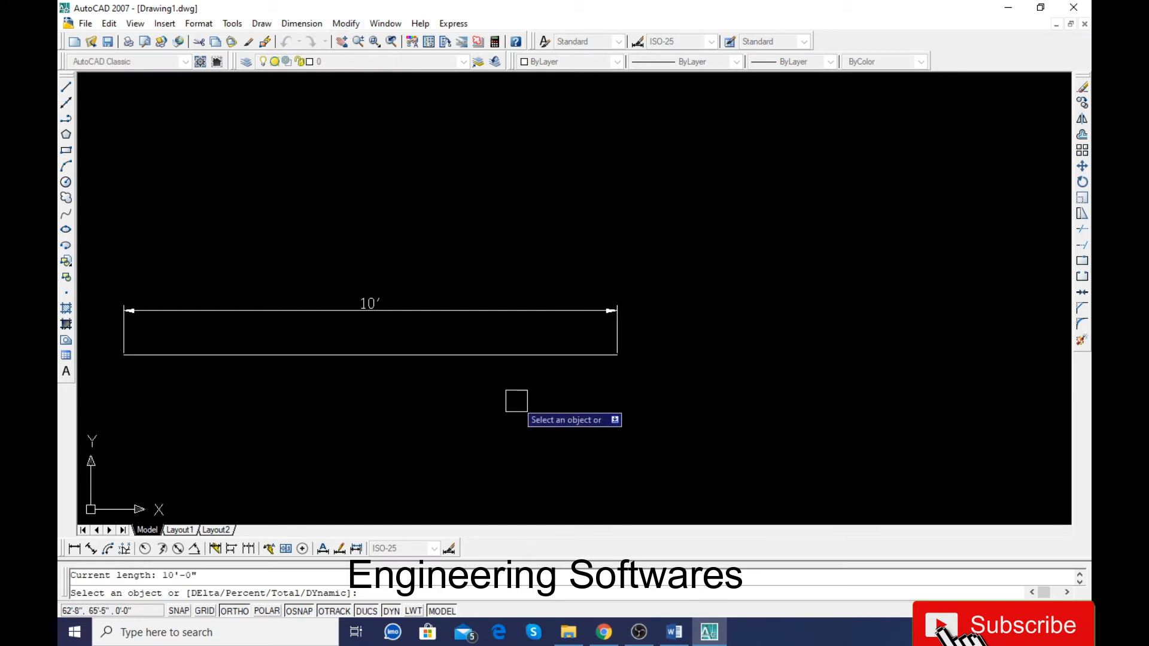
pyautogui.write('del')
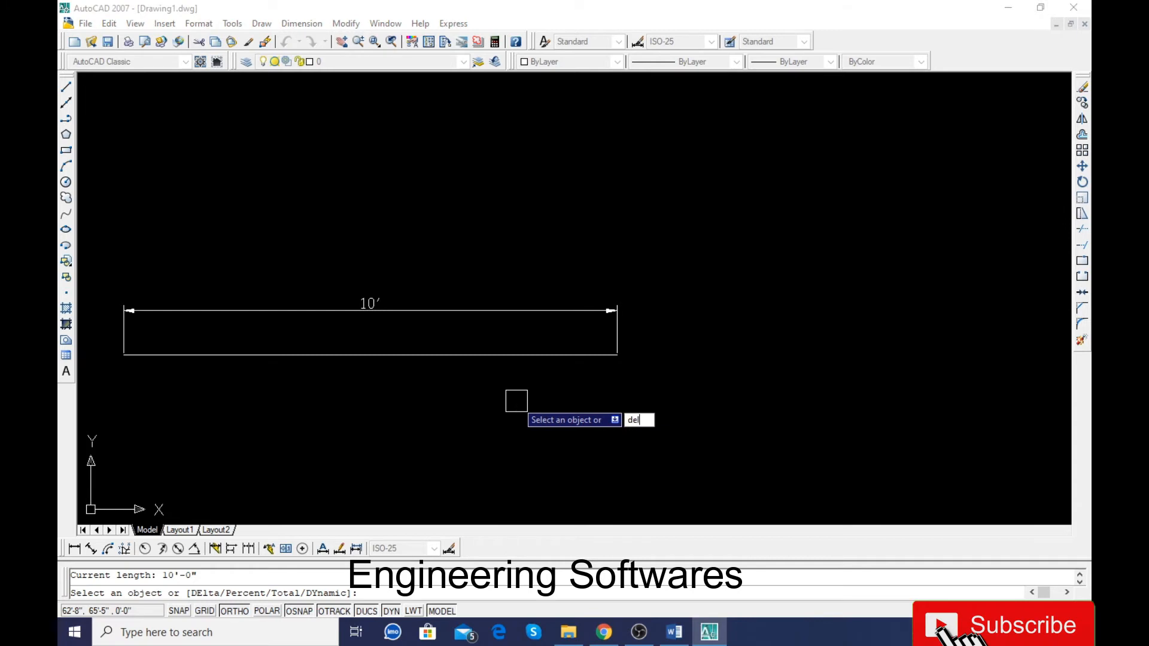
pyautogui.press('Return')
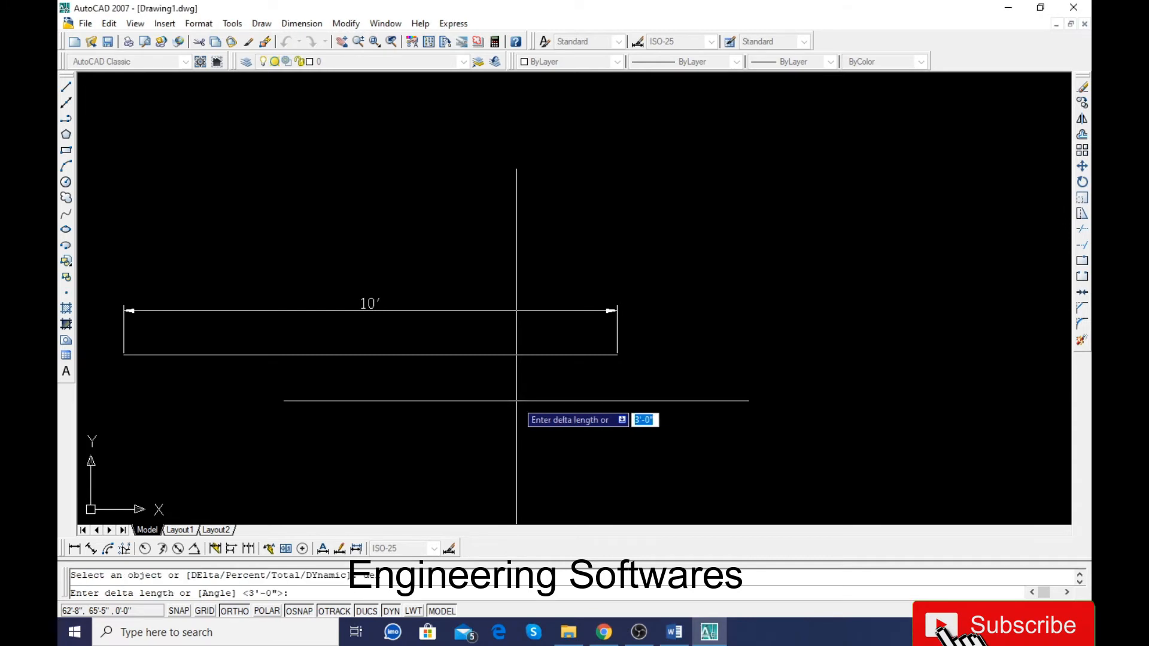
pyautogui.write('5')
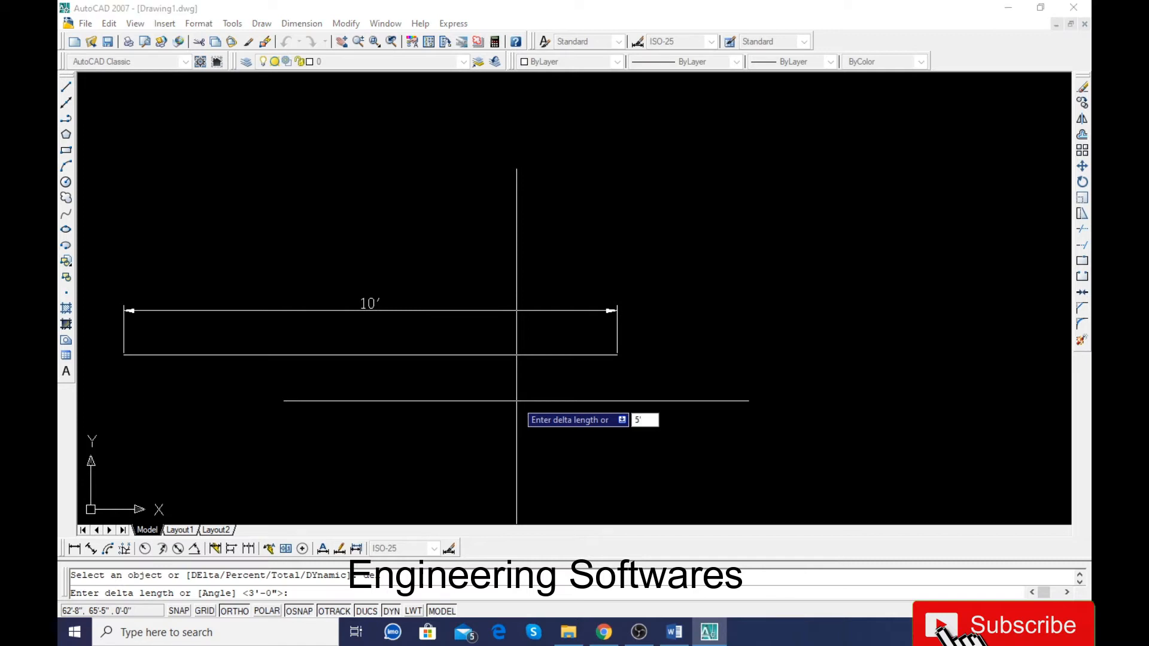
pyautogui.press('Return')
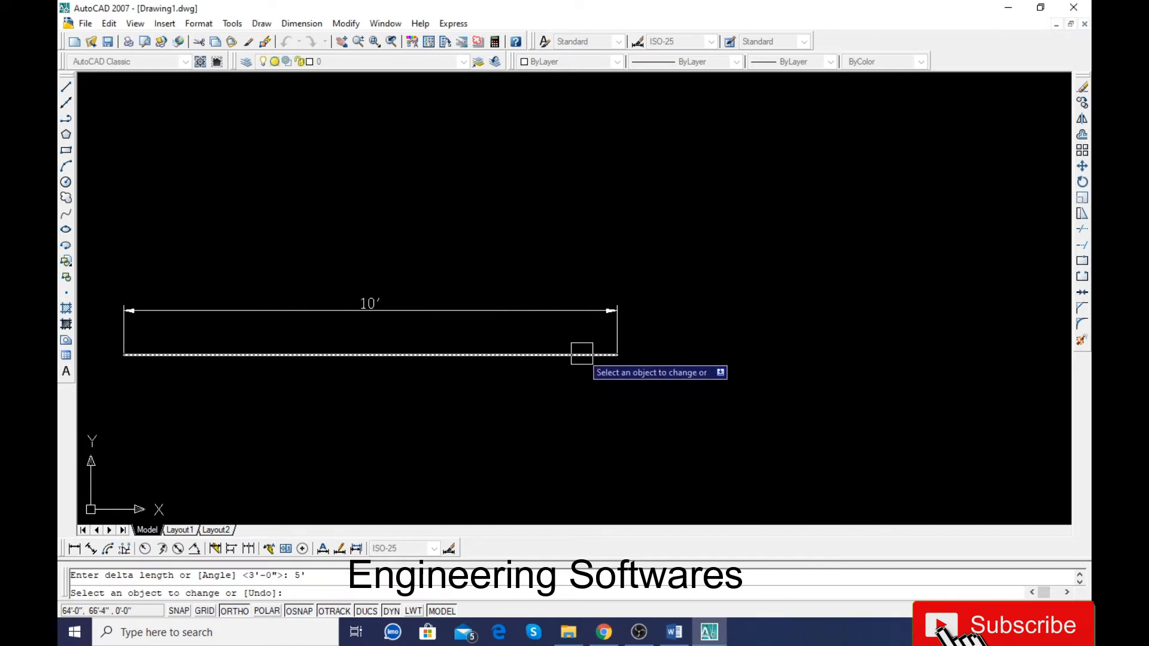
pyautogui.scroll(-2, 658, 363)
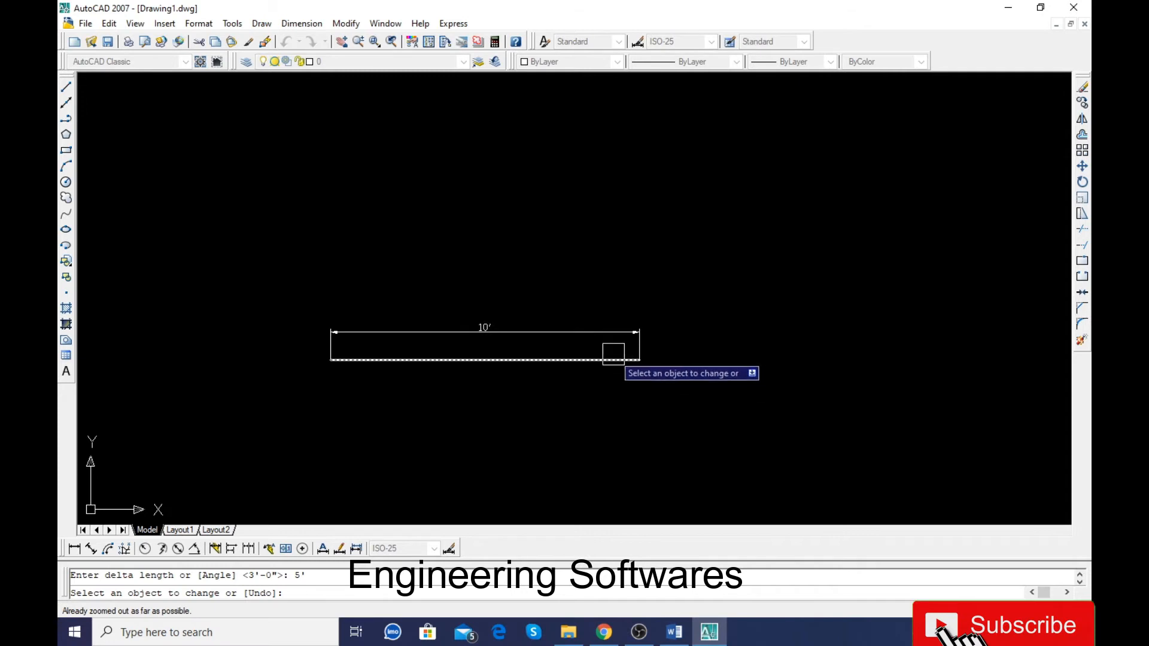
pyautogui.scroll(3, 282, 336)
pyautogui.click(409, 383)
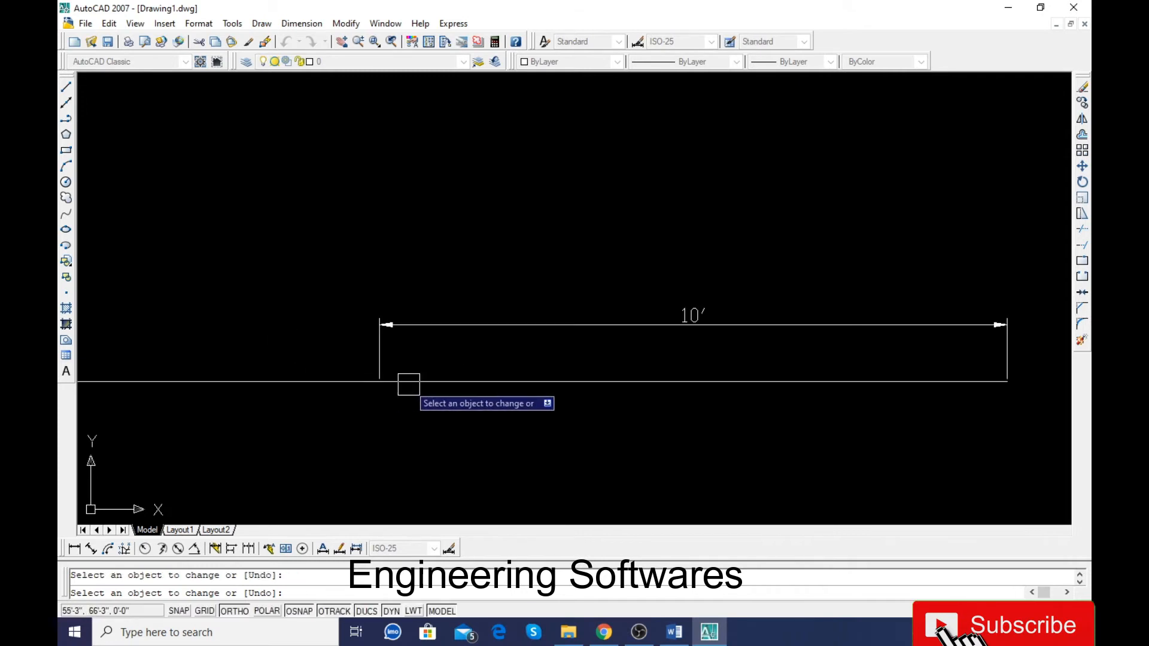
pyautogui.scroll(-1, 455, 419)
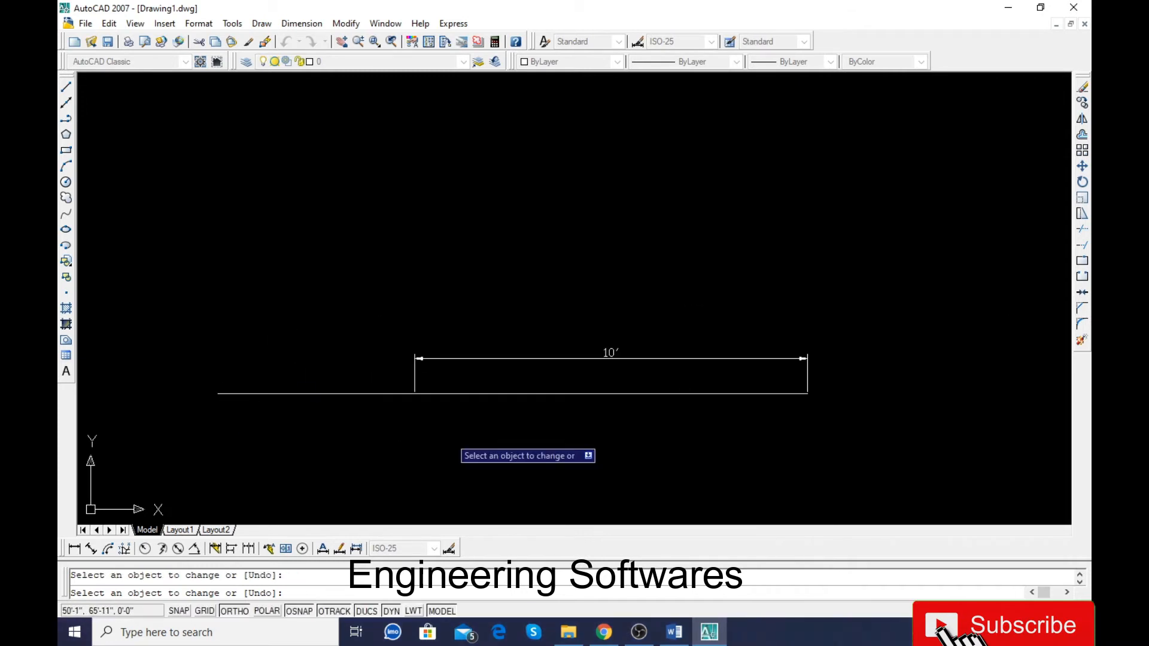
pyautogui.press('Return')
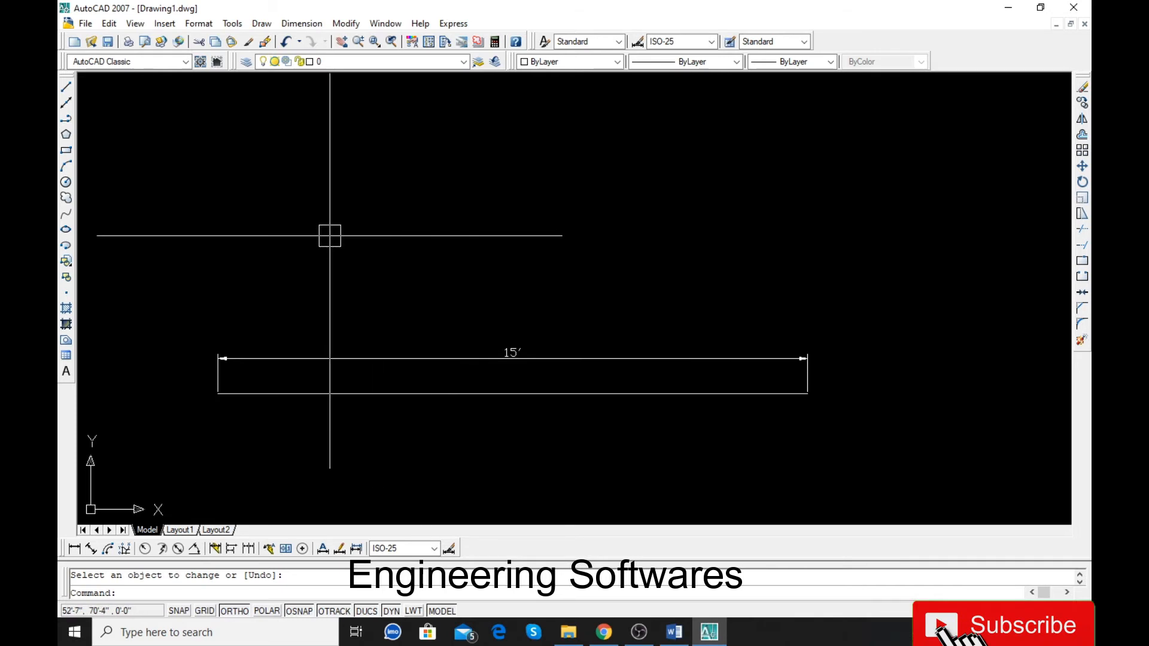
# Draw a second horizontal line 10' long above the existing dimensioned line
pyautogui.click(66, 87)
pyautogui.click(262, 211)
pyautogui.write("10'")
pyautogui.press('Return')
pyautogui.press('Return')
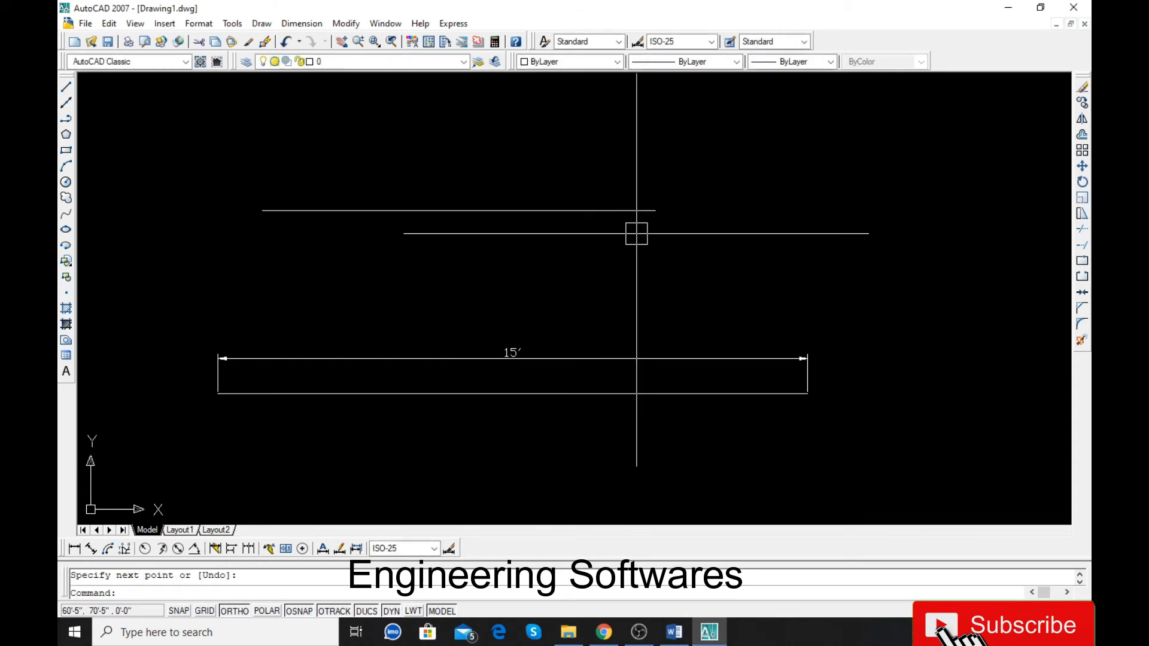
# Add an aligned dimension above the new upper line by selecting the line as the object to dimension
pyautogui.write('dal')
pyautogui.press('Return')
pyautogui.press('Return')
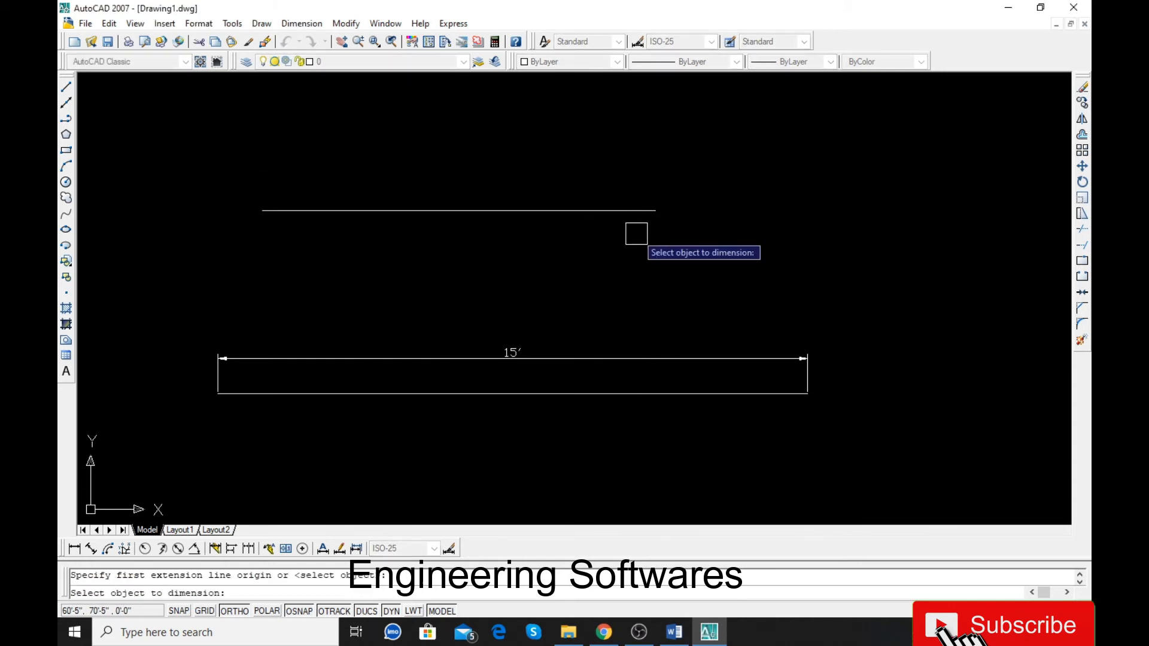
pyautogui.click(458, 210)
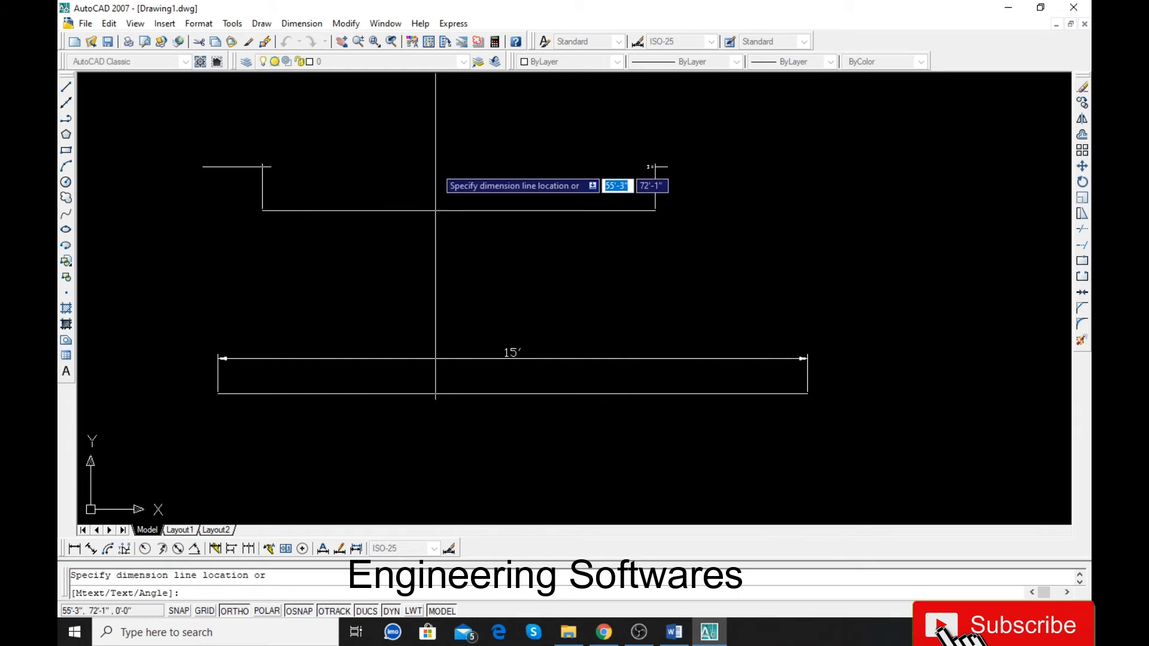
pyautogui.click(442, 174)
# Shorten the upper line from its right end to 50 percent of its length with Lengthen's Percent option
pyautogui.moveTo(468, 193); pyautogui.dragTo(465, 201, button='middle')
pyautogui.moveTo(491, 259); pyautogui.dragTo(415, 323, button='middle')
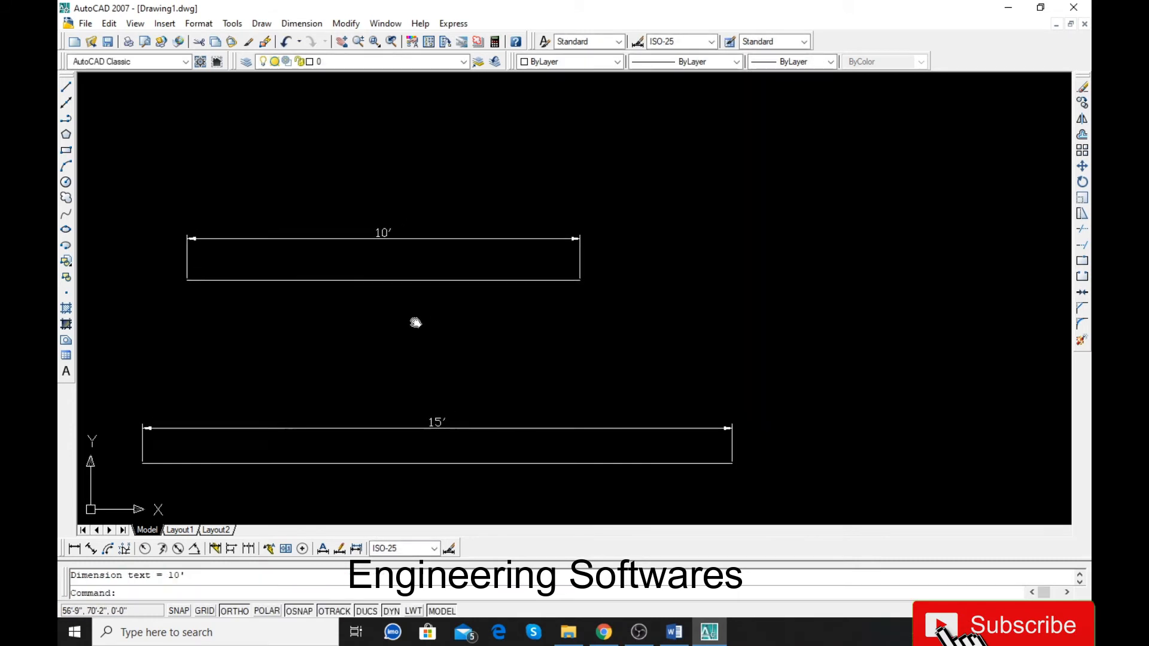
pyautogui.click(346, 24)
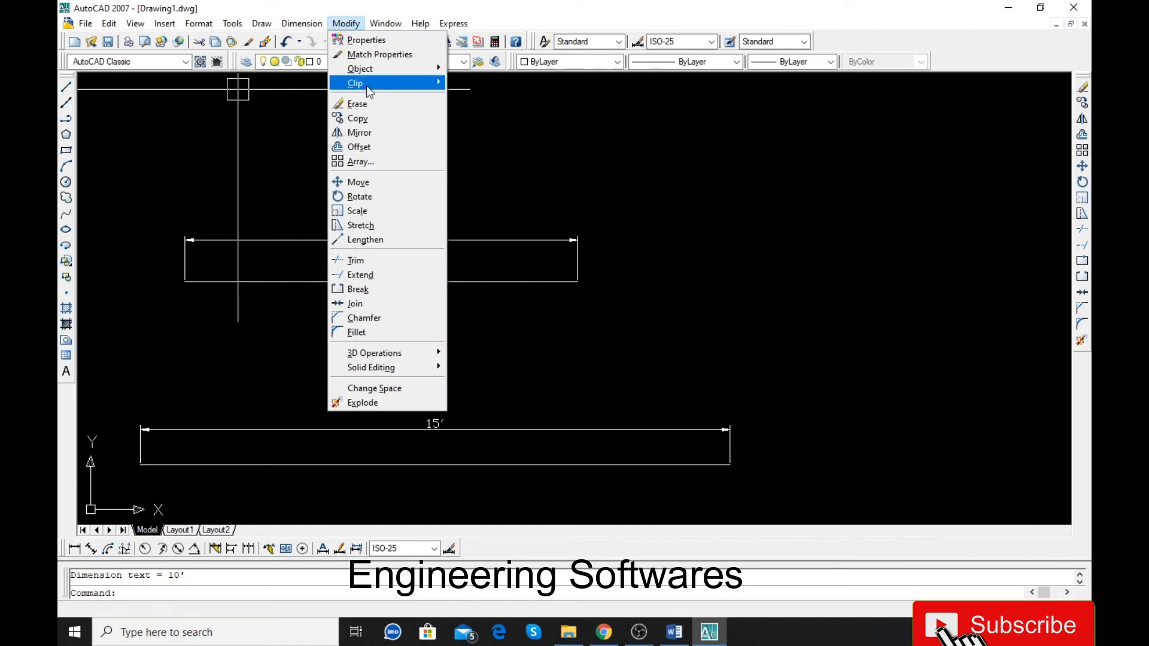
pyautogui.click(365, 242)
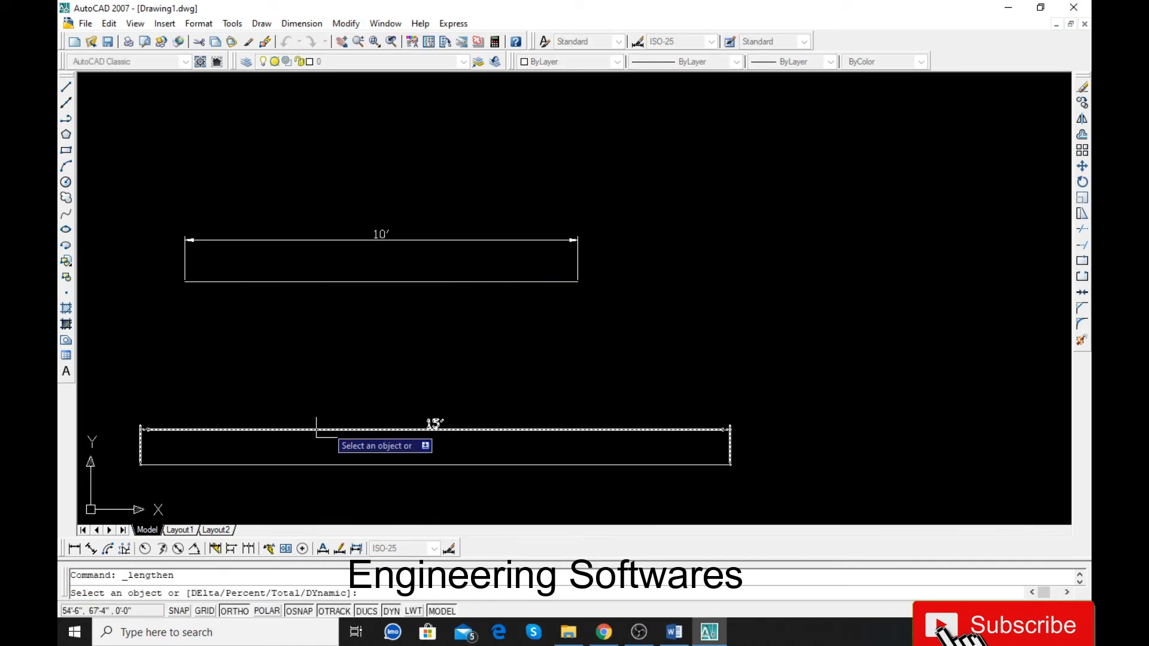
pyautogui.write('pe')
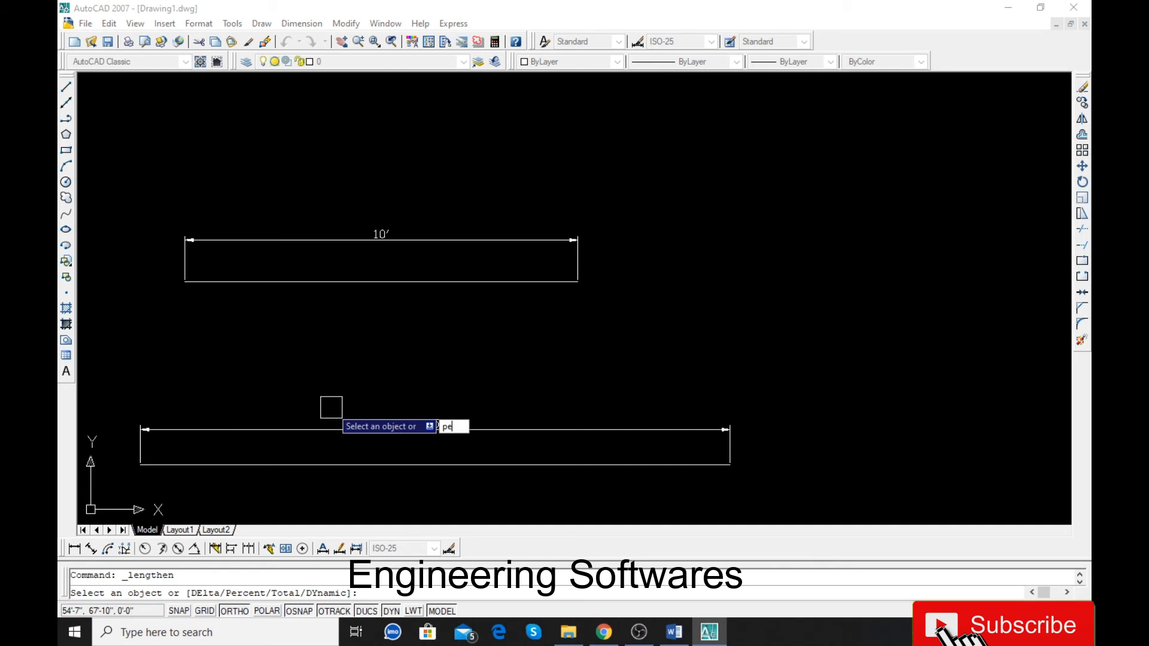
pyautogui.press('Return')
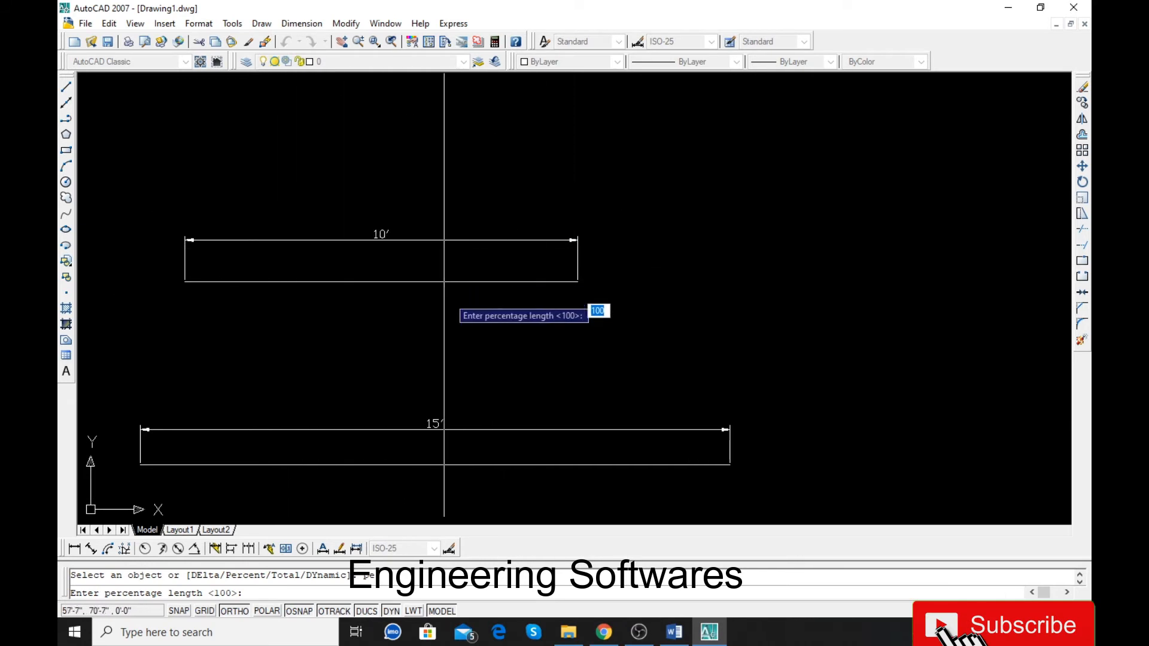
pyautogui.write('5')
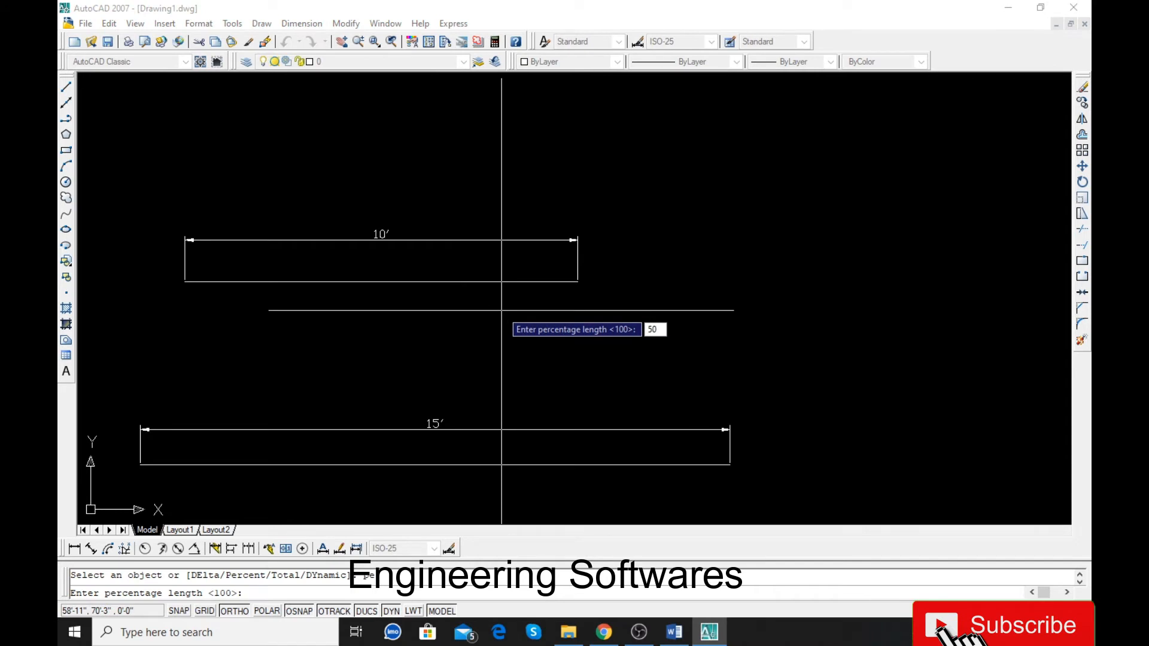
pyautogui.write('0')
pyautogui.press('Return')
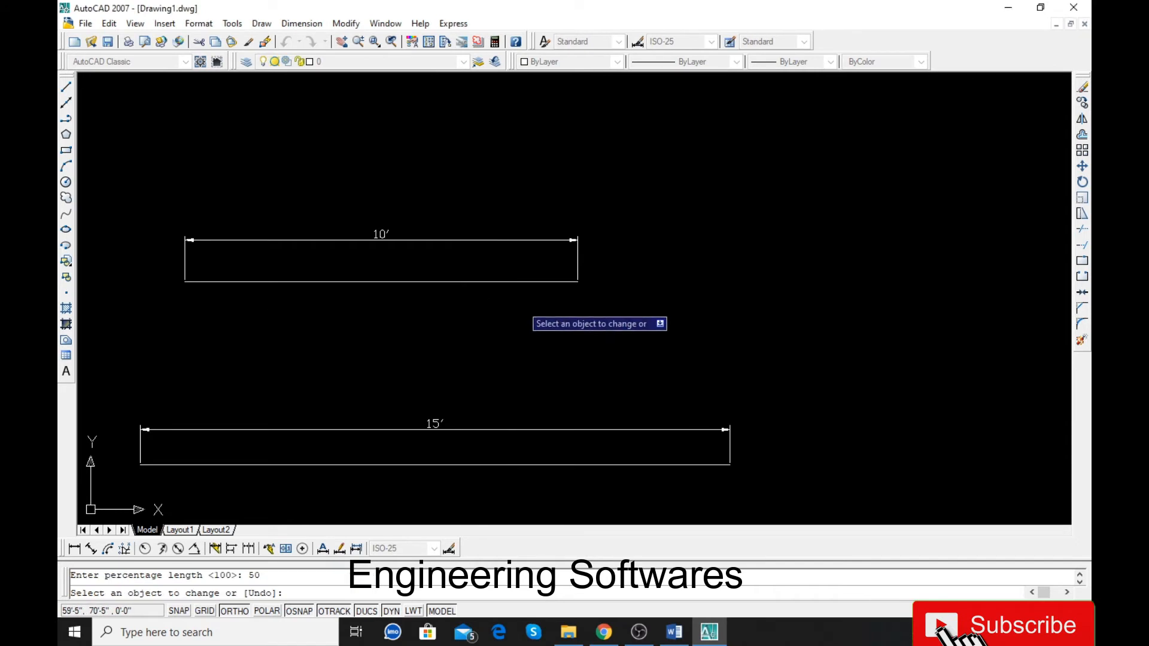
pyautogui.click(538, 282)
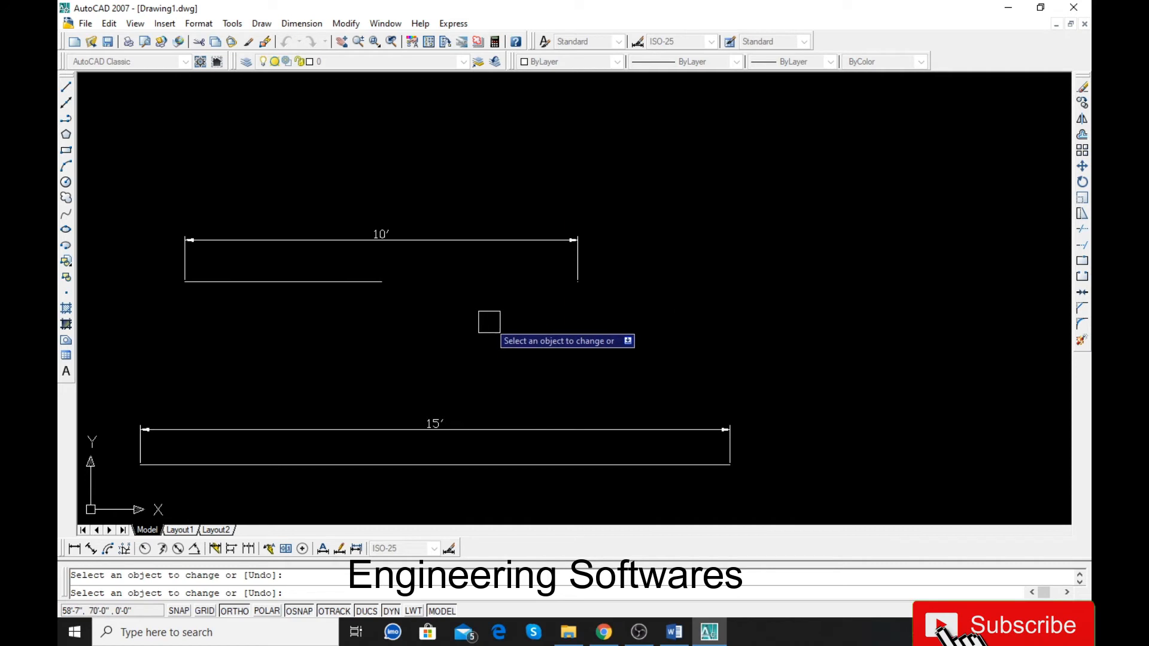
pyautogui.rightClick(492, 326)
pyautogui.click(503, 332)
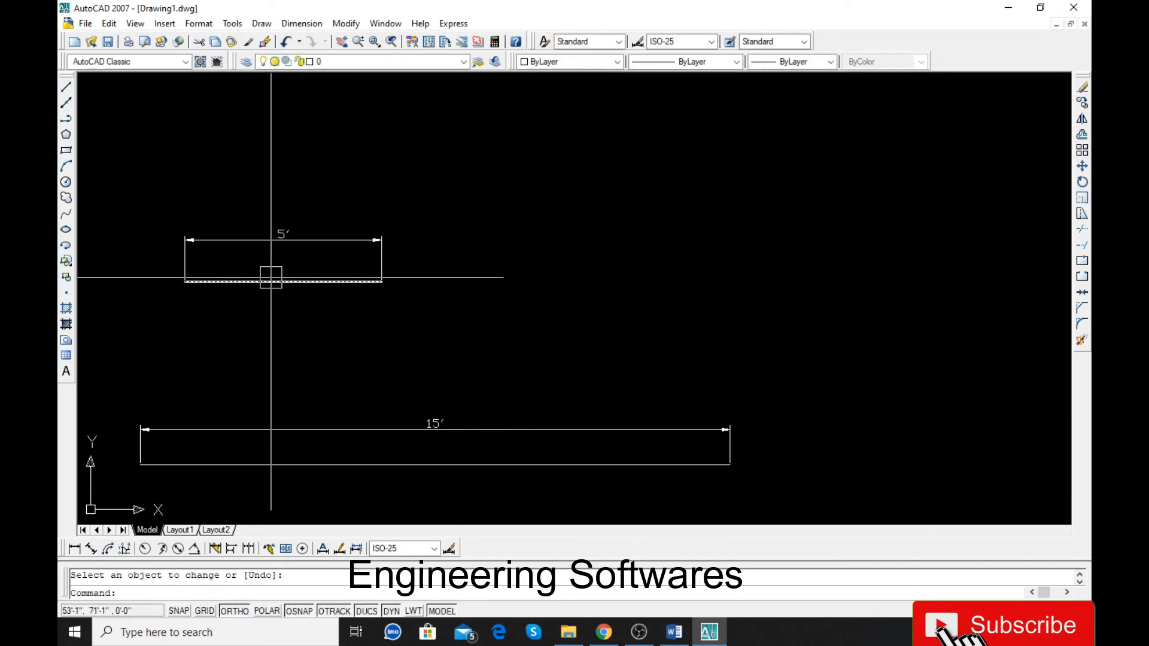
# Undo the percentage length change on the upper line
pyautogui.scroll(2, 156, 247)
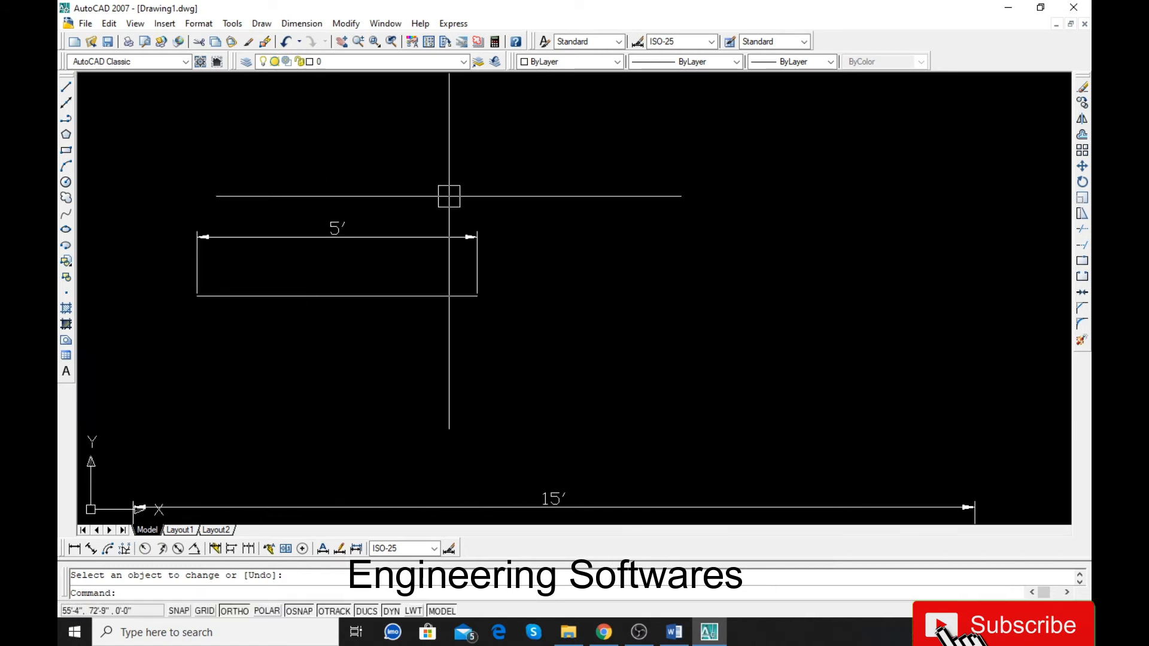
pyautogui.hotkey('ctrl', 'z')
pyautogui.hotkey('ctrl', 'z')
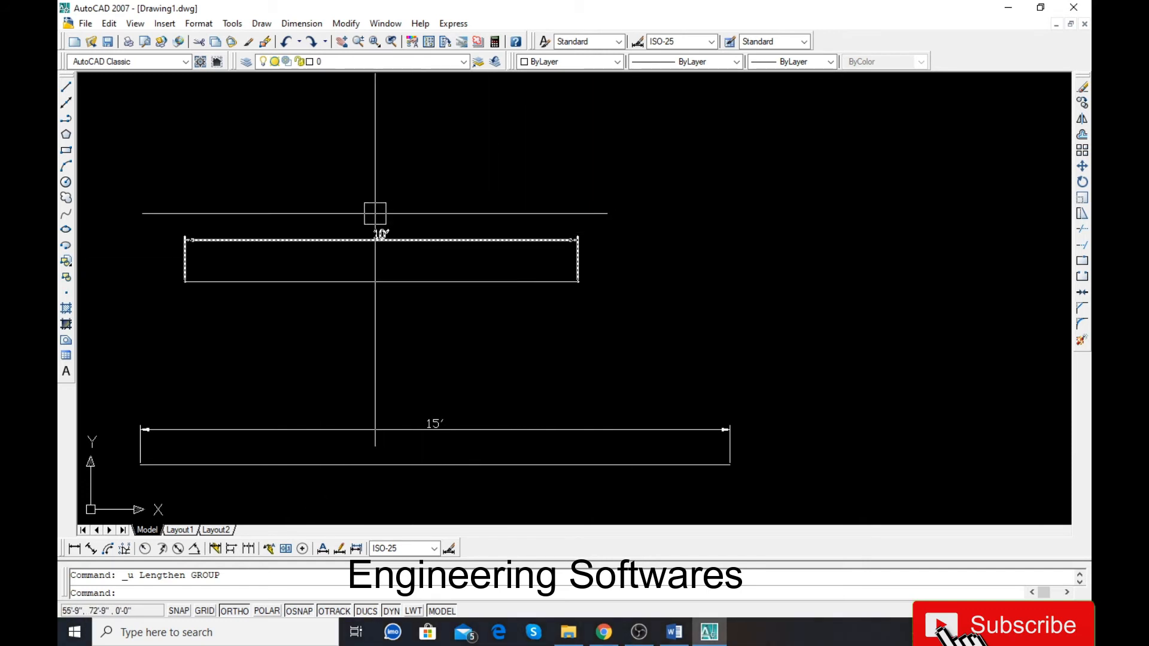
# Apply Lengthen's Total option to the upper line with a total length of 10'
pyautogui.click(346, 23)
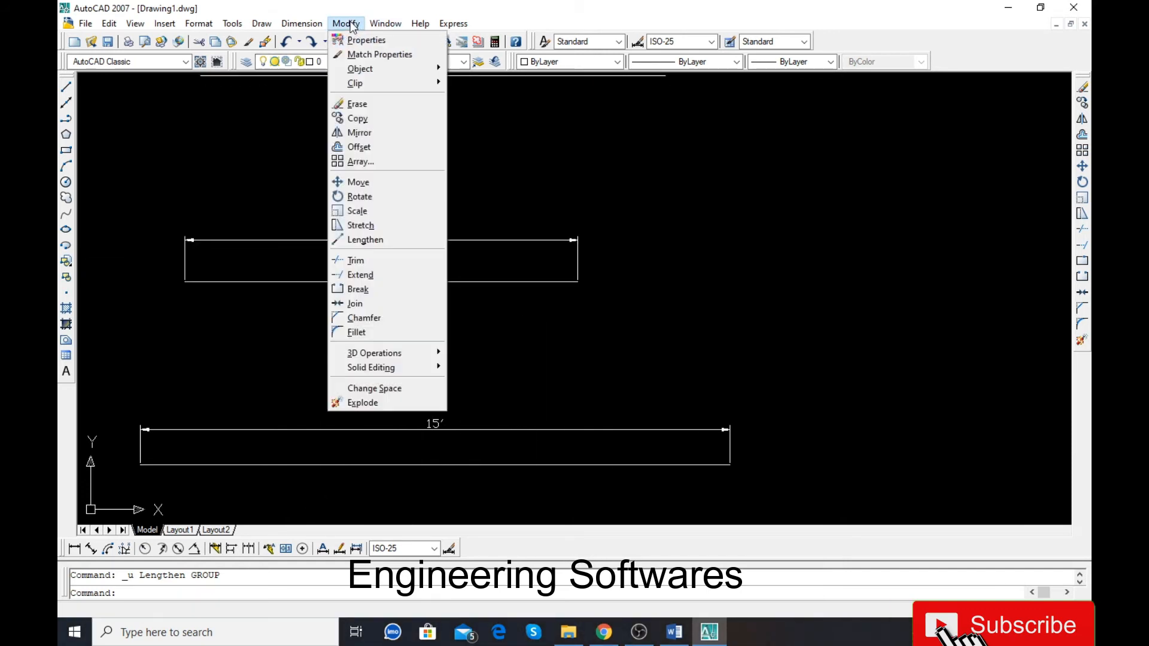
pyautogui.click(374, 240)
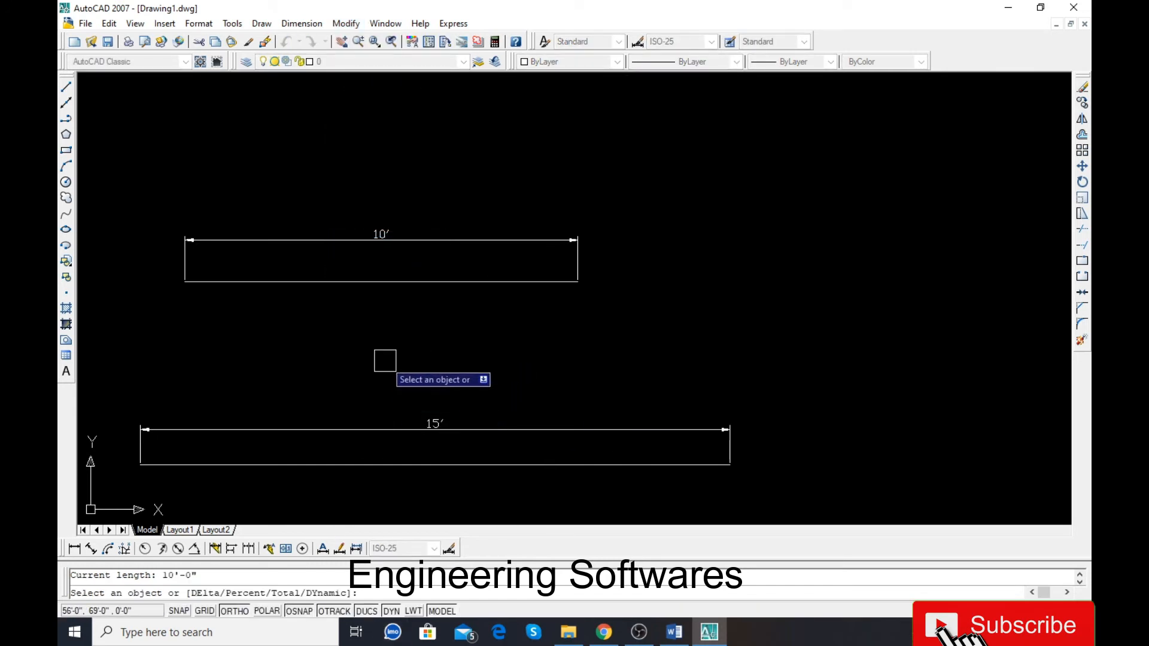
pyautogui.write('to')
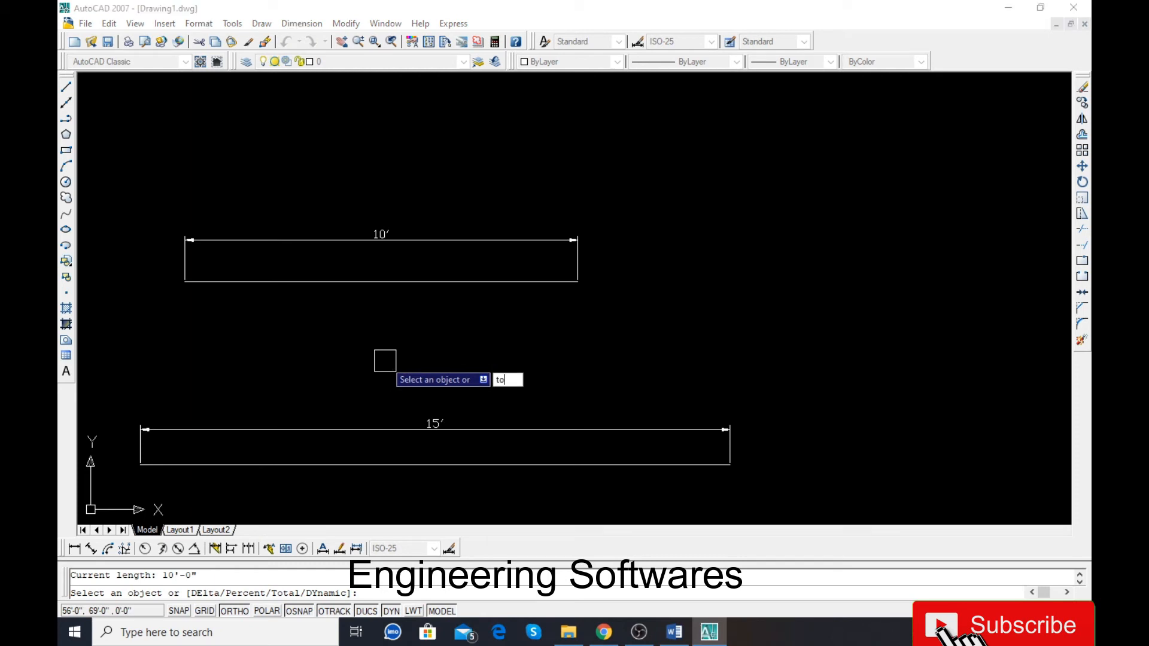
pyautogui.press('Return')
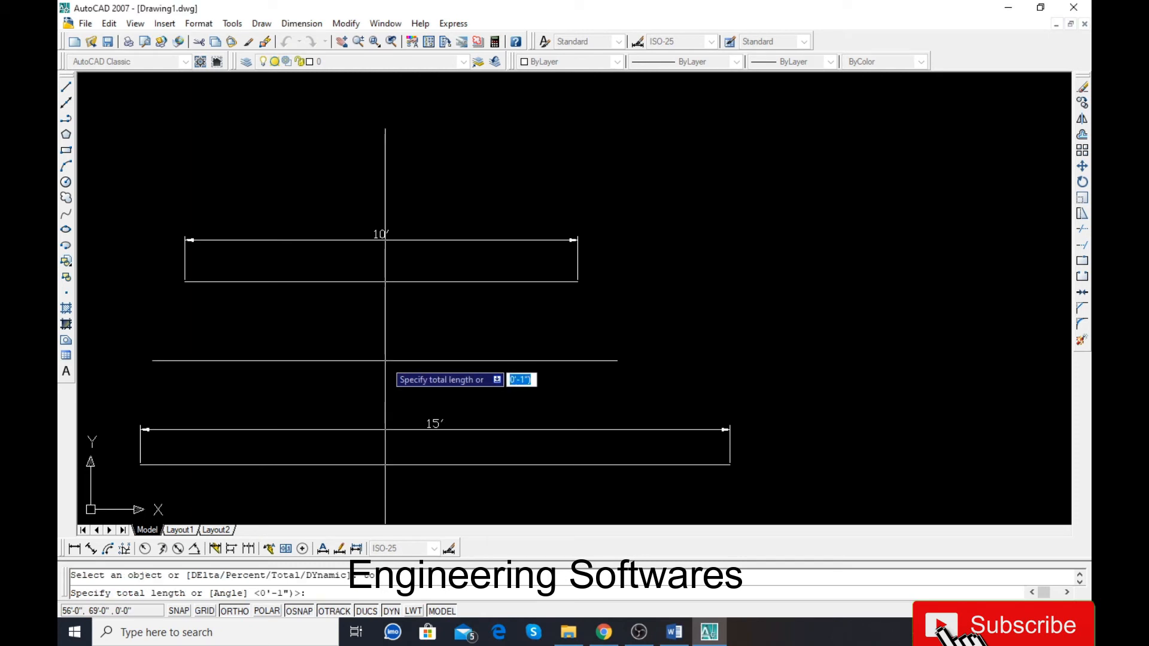
pyautogui.write('10')
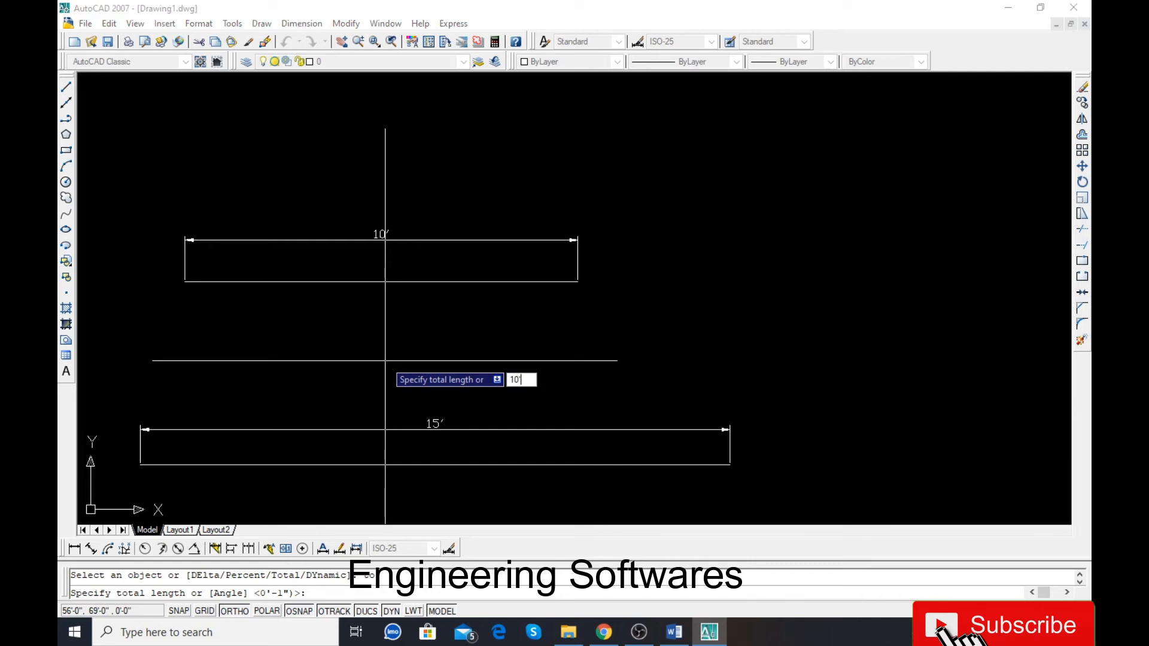
pyautogui.press('Return')
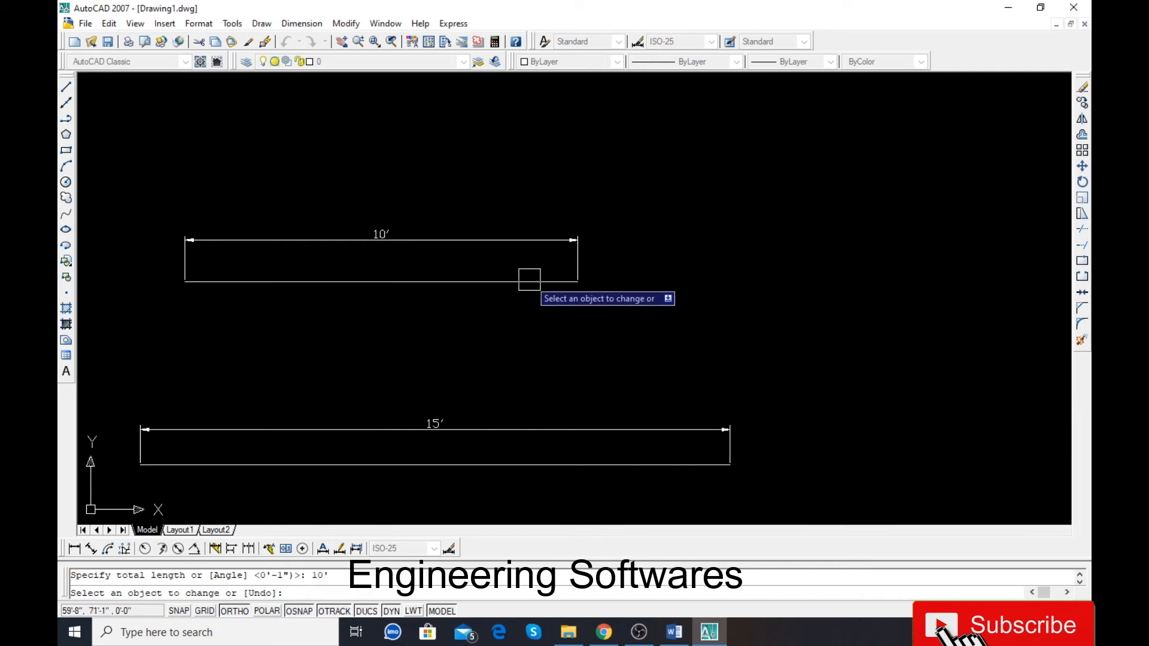
pyautogui.rightClick(587, 306)
pyautogui.click(606, 313)
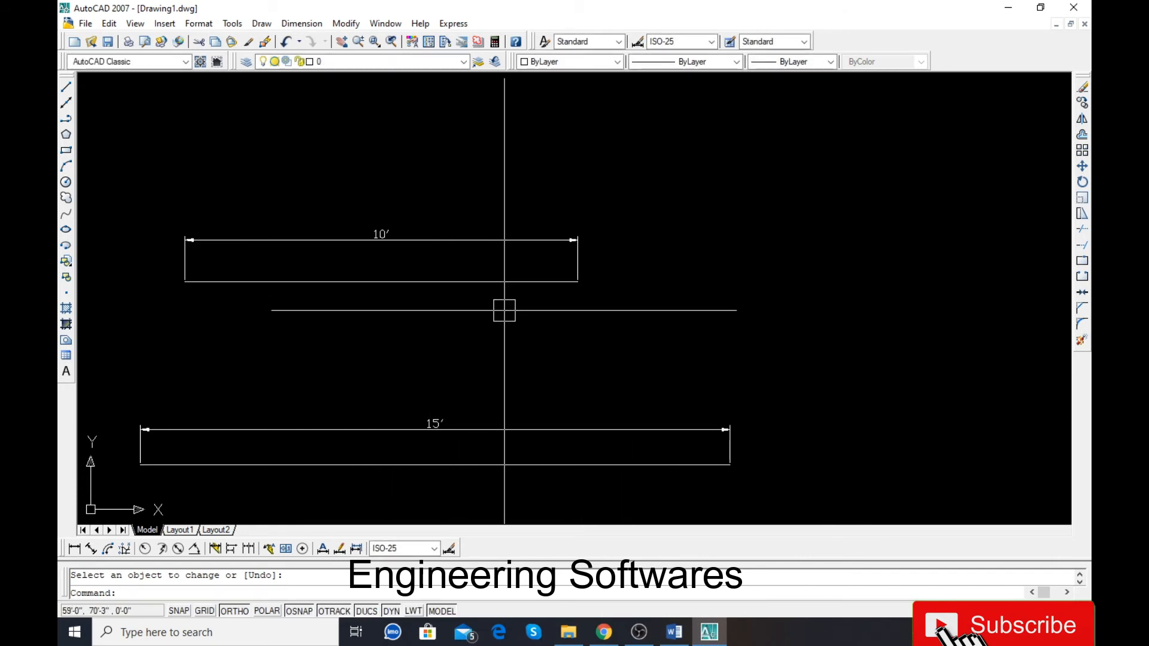
# Extend the upper line's right end past its dimension with Lengthen's Dynamic option
pyautogui.write('le')
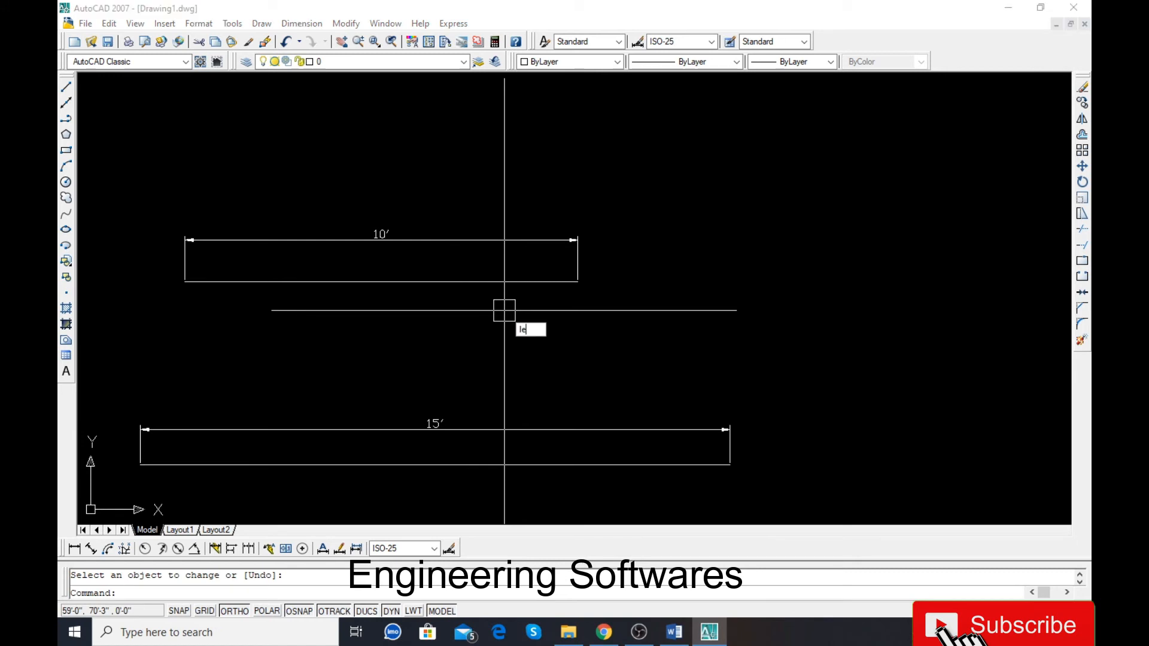
pyautogui.write('n')
pyautogui.press('Return')
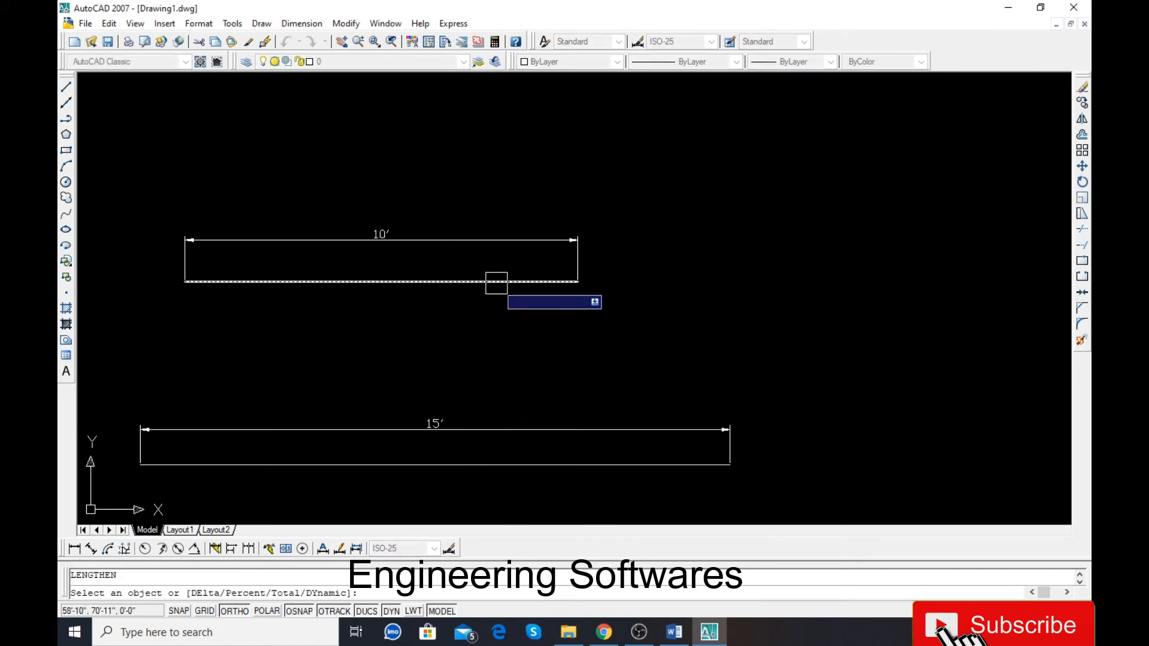
pyautogui.click(495, 282)
pyautogui.write('d')
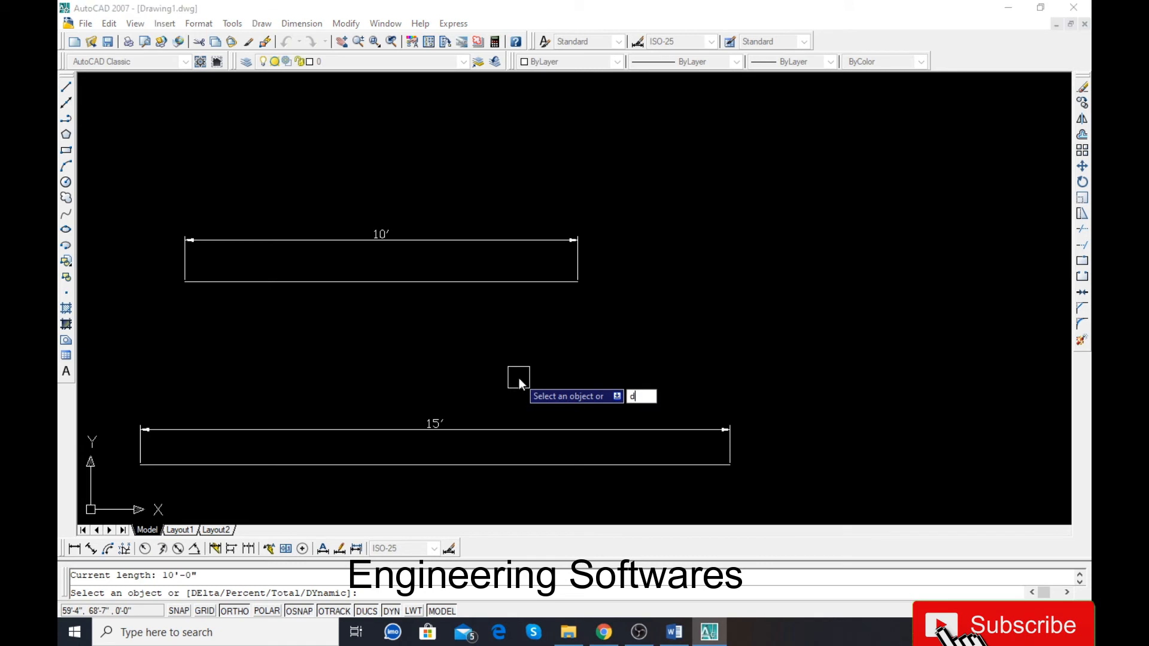
pyautogui.write('y')
pyautogui.press('Return')
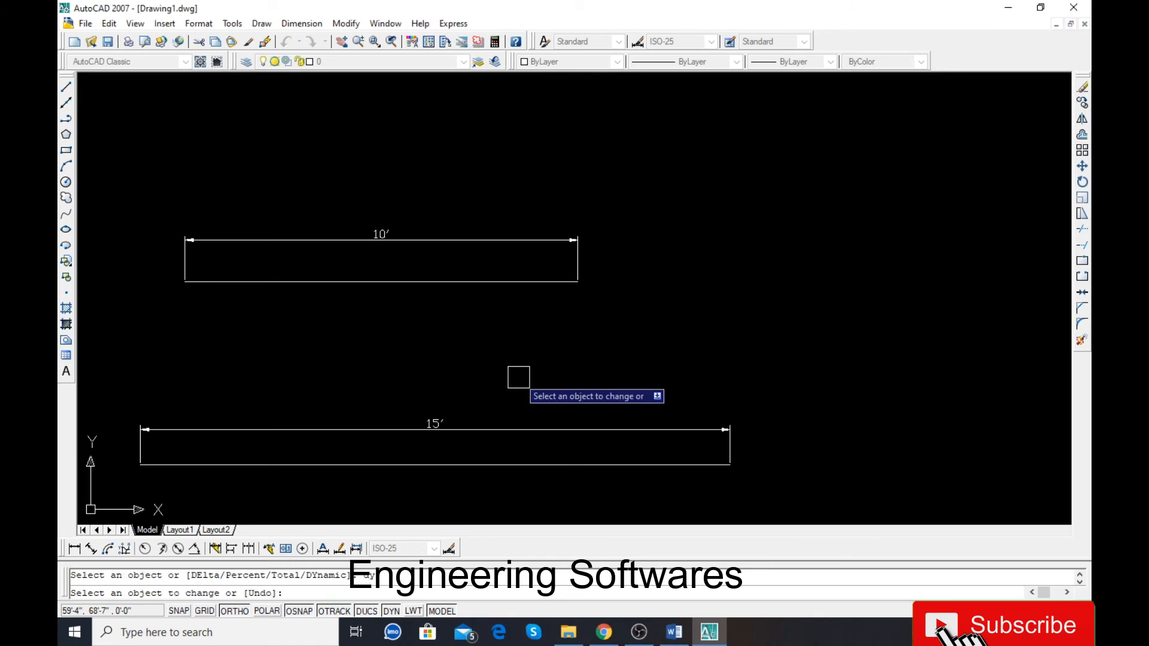
pyautogui.click(547, 288)
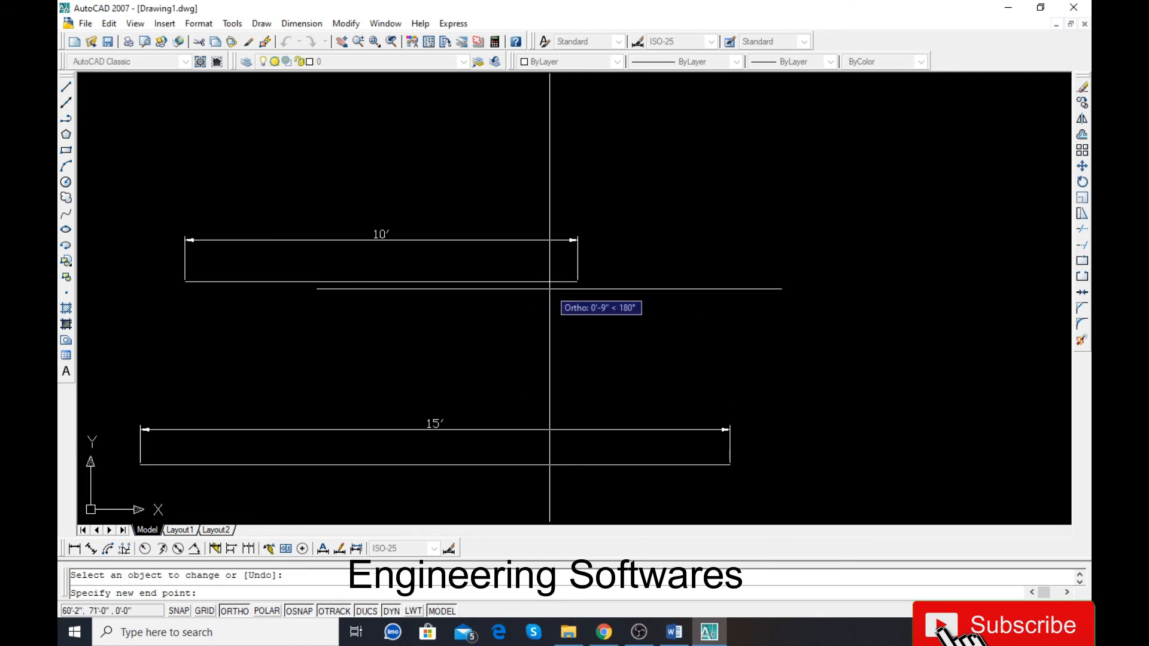
pyautogui.click(754, 285)
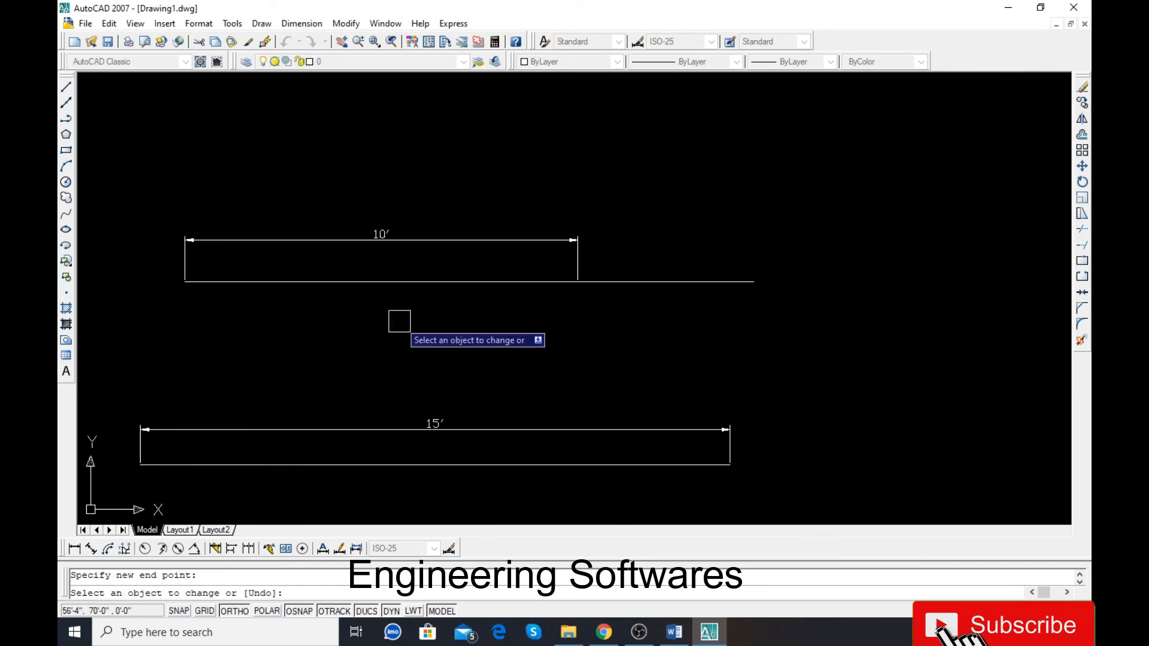
# Extend the upper line's left end dynamically for a total length of about 15'-11", and finish lengthening
pyautogui.click(215, 282)
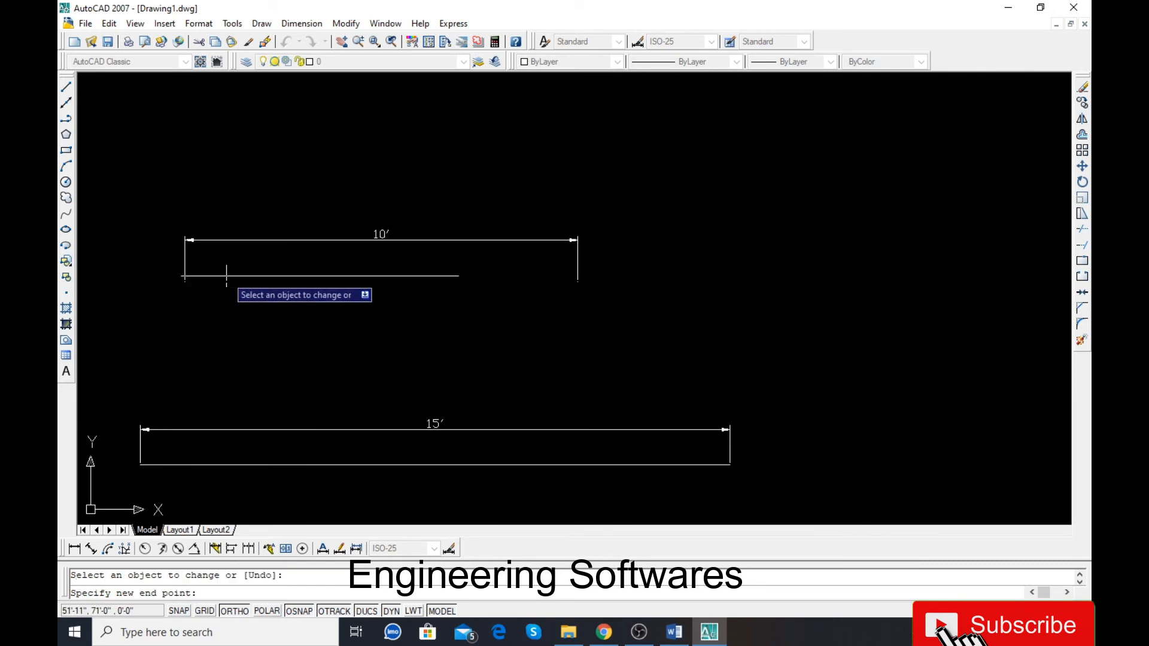
pyautogui.click(126, 282)
pyautogui.scroll(-1, 505, 341)
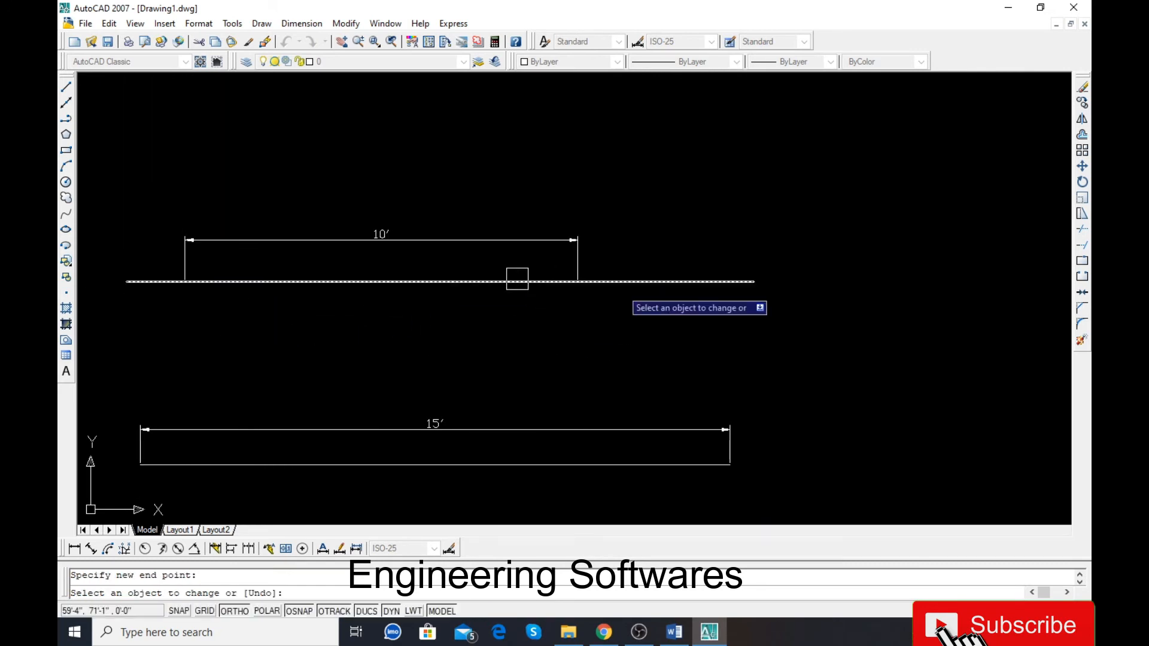
pyautogui.click(756, 359)
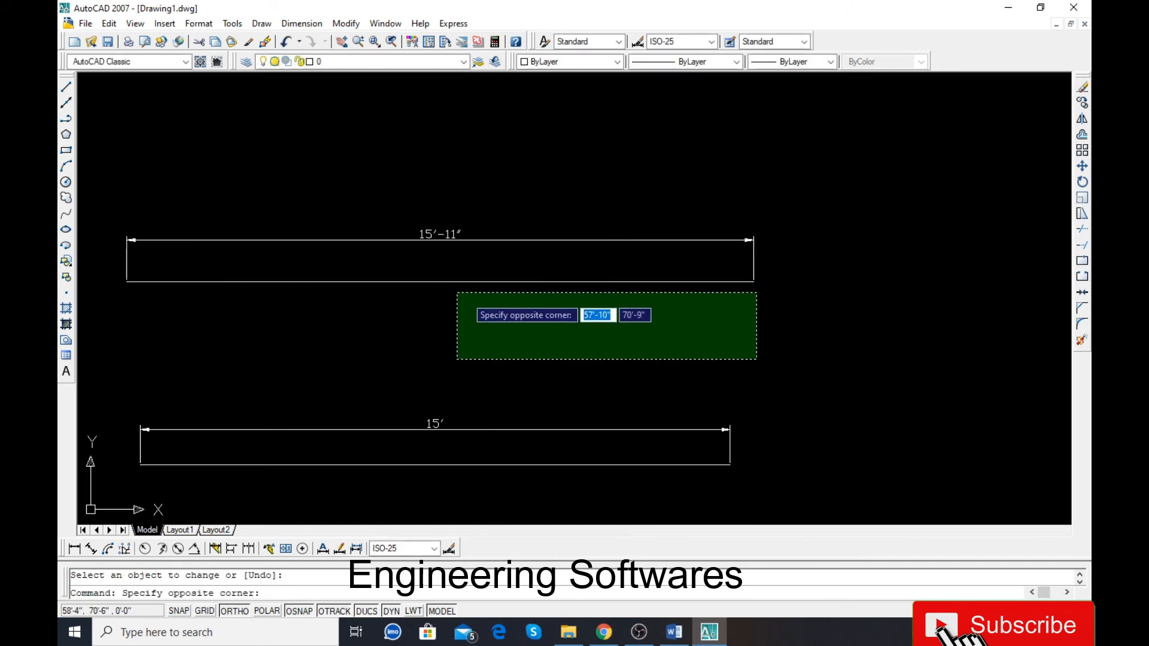
pyautogui.click(444, 282)
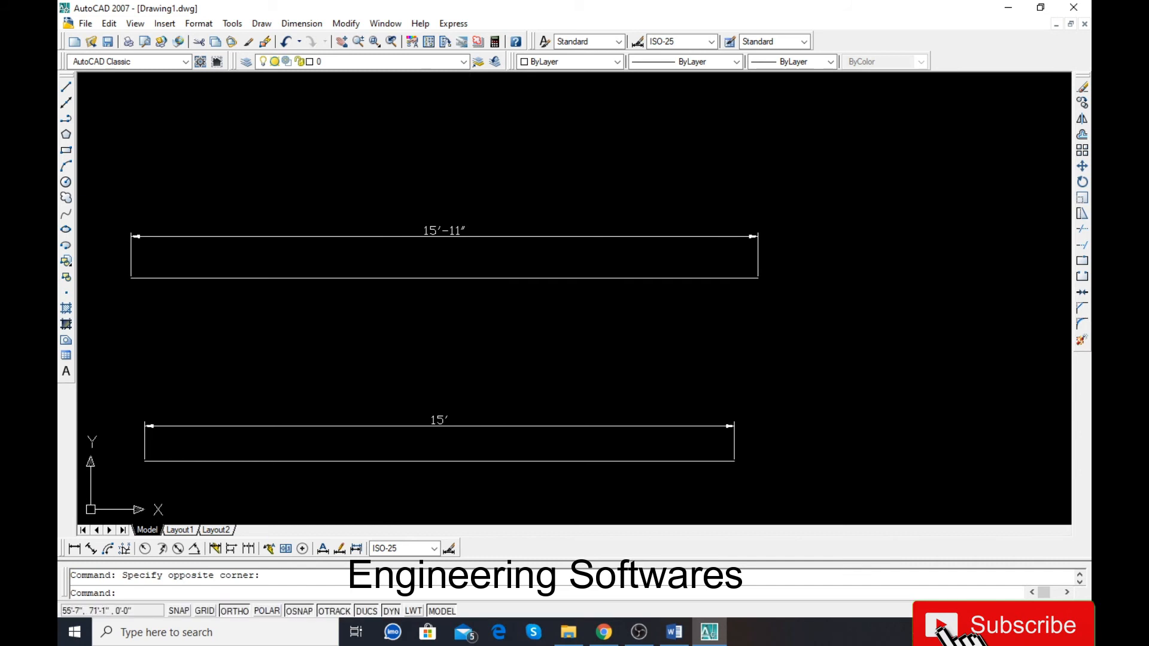
pyautogui.scroll(-1, 362, 285)
pyautogui.moveTo(346, 297); pyautogui.dragTo(360, 246, button='middle')
pyautogui.moveTo(380, 403); pyautogui.dragTo(440, 398, button='middle')
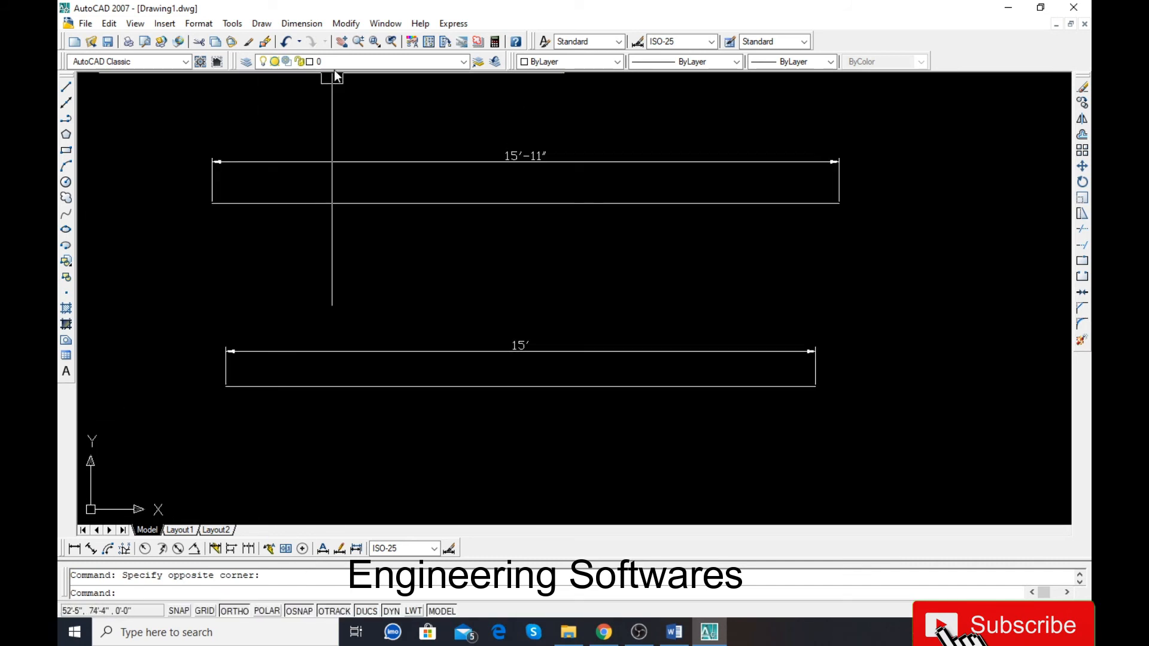
pyautogui.click(348, 24)
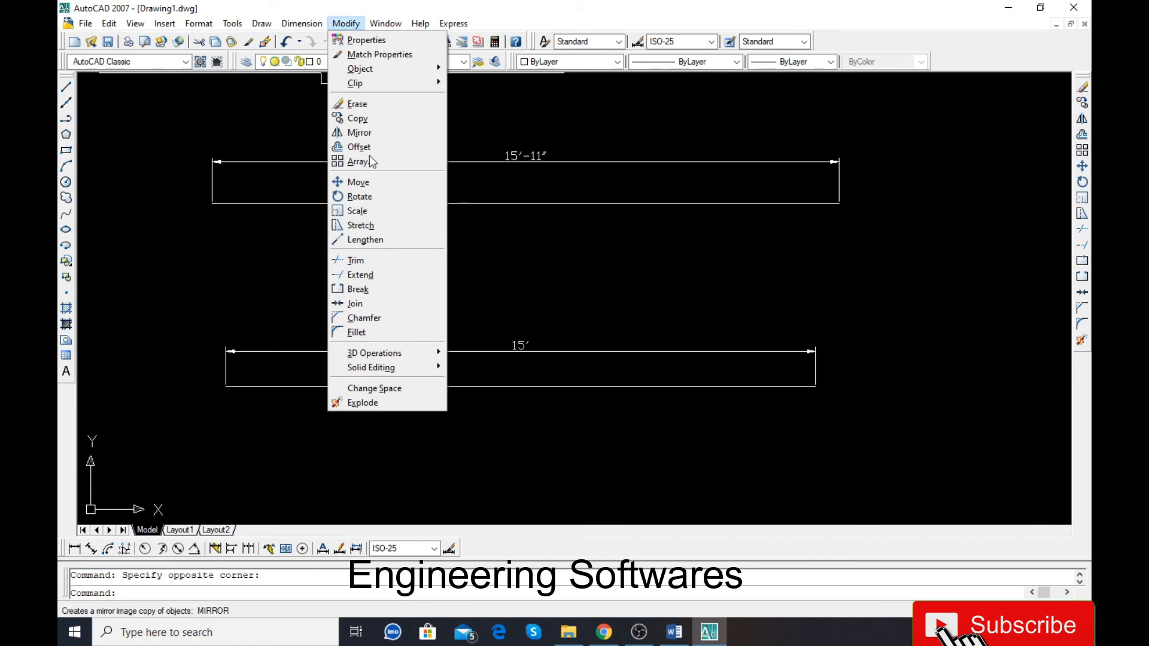
pyautogui.click(377, 240)
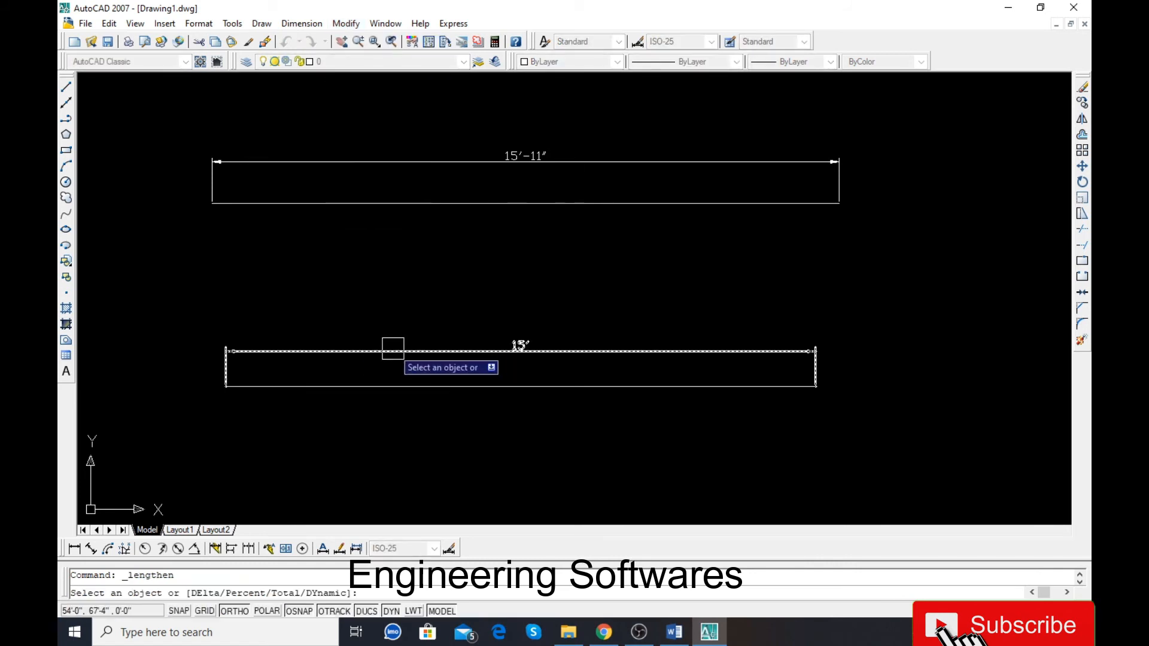
pyautogui.click(431, 387)
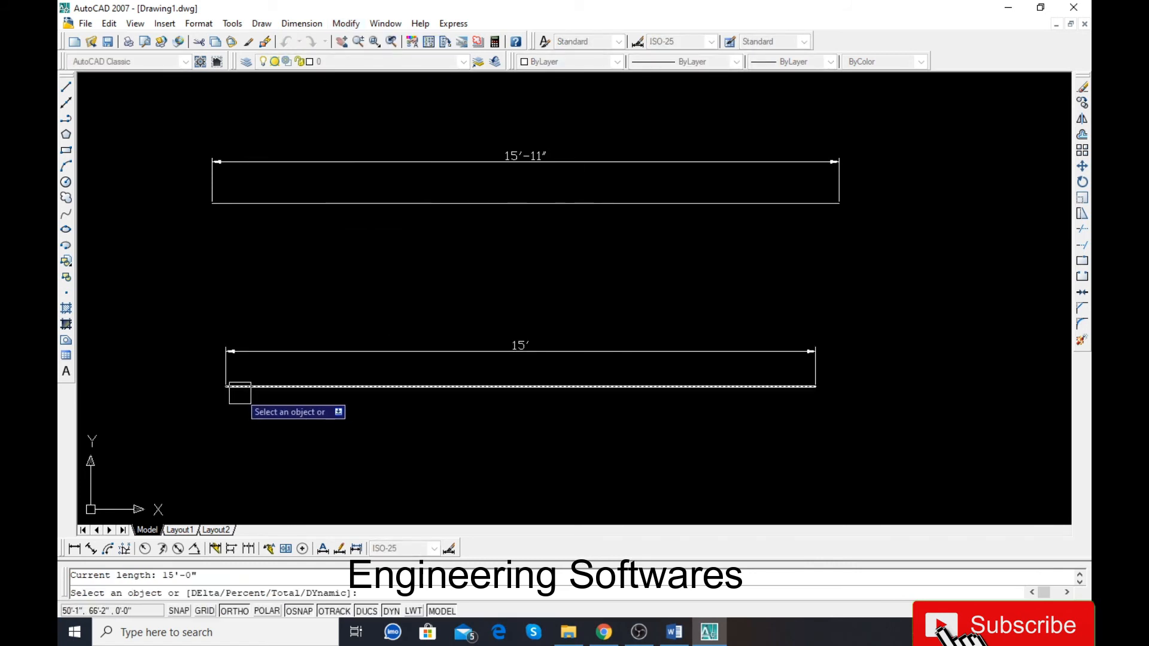
pyautogui.rightClick(395, 414)
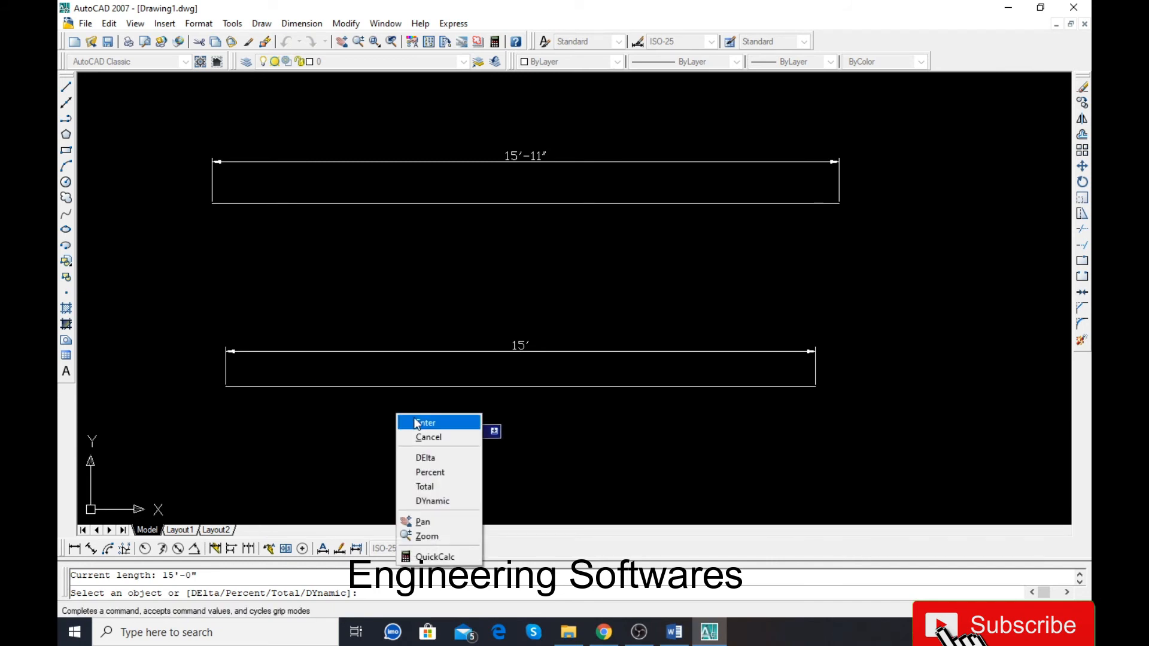
pyautogui.click(422, 423)
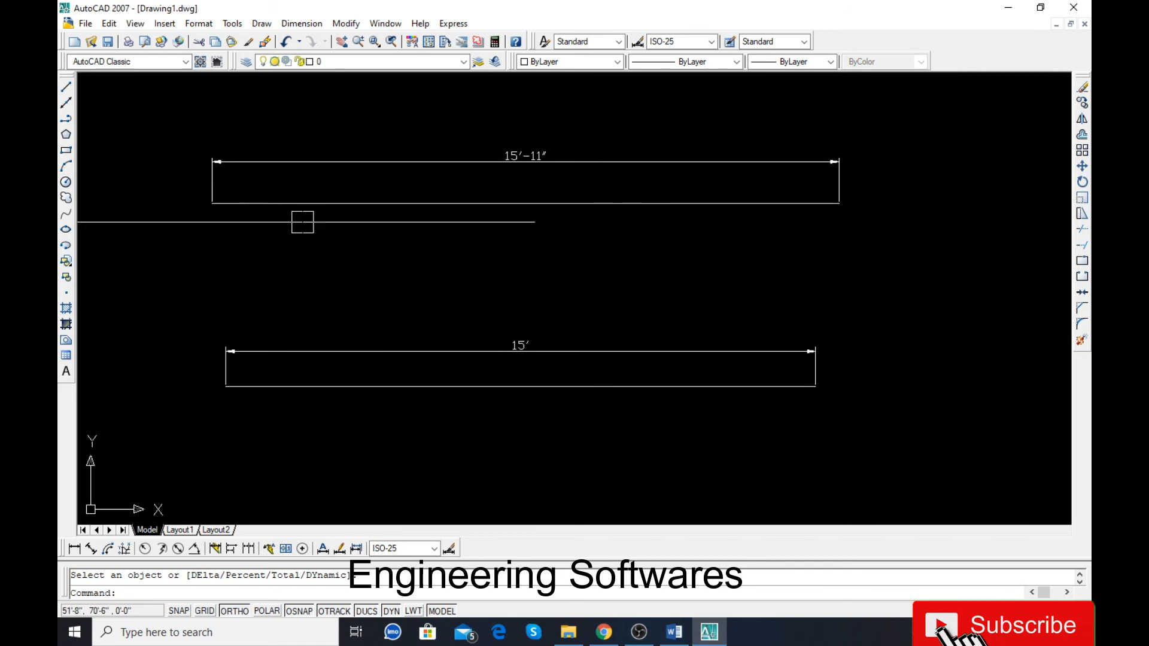
# Extend the lower line's right end with Lengthen's Dynamic option to a total length of about 20'-1"
pyautogui.write('len')
pyautogui.press('Return')
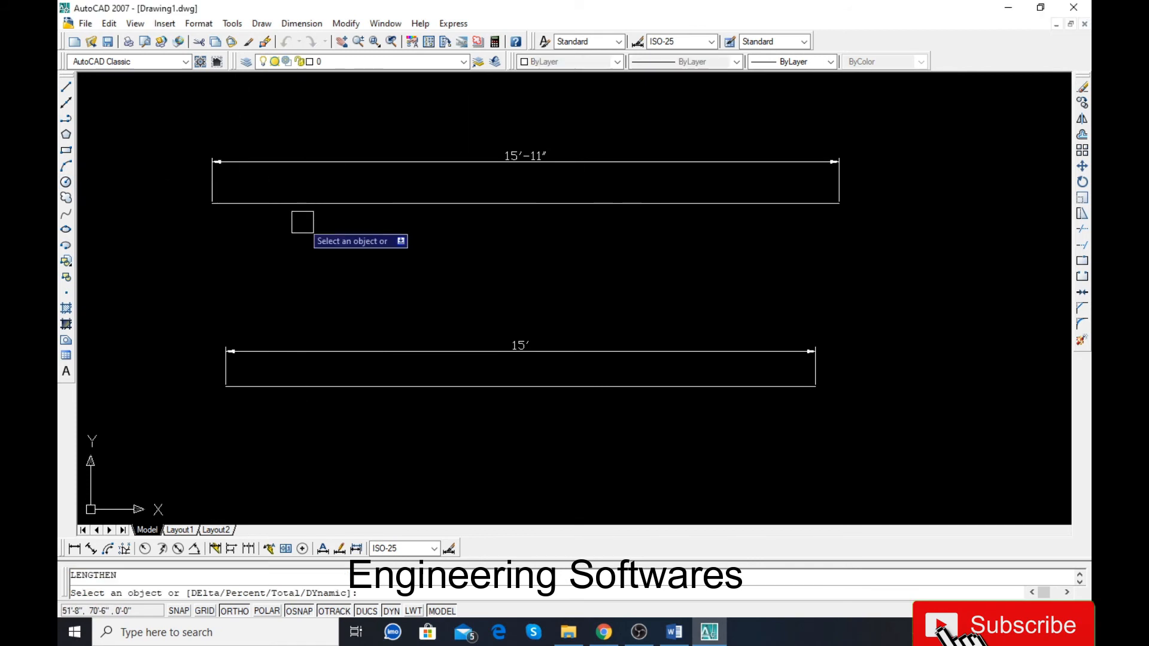
pyautogui.click(256, 386)
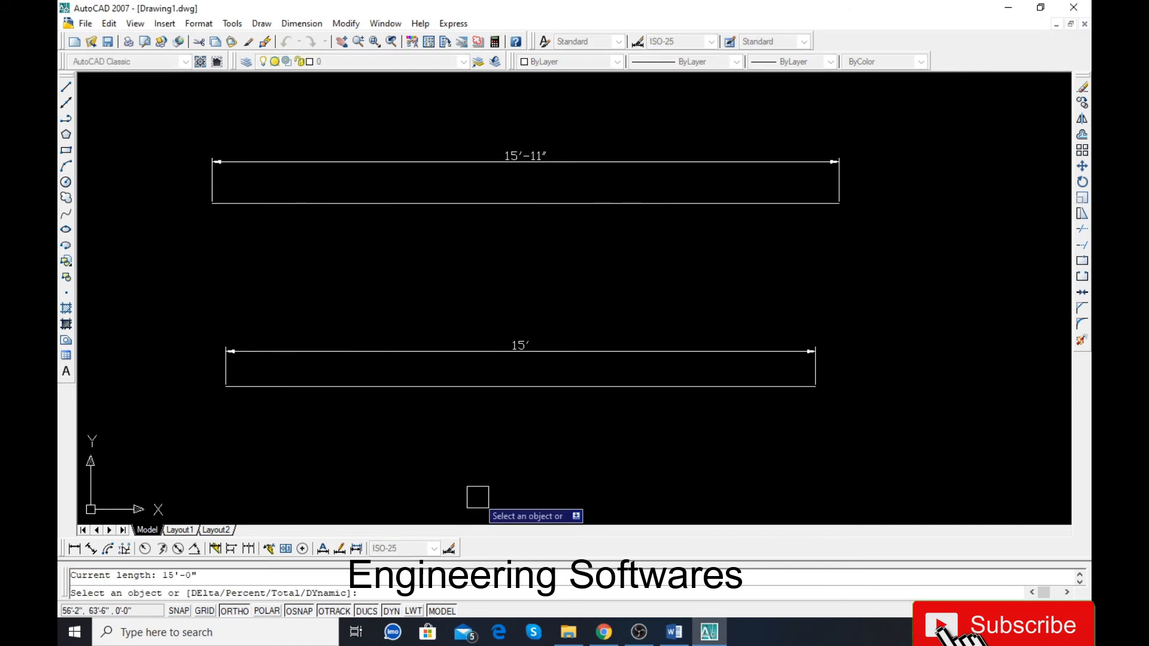
pyautogui.write('dy')
pyautogui.press('Return')
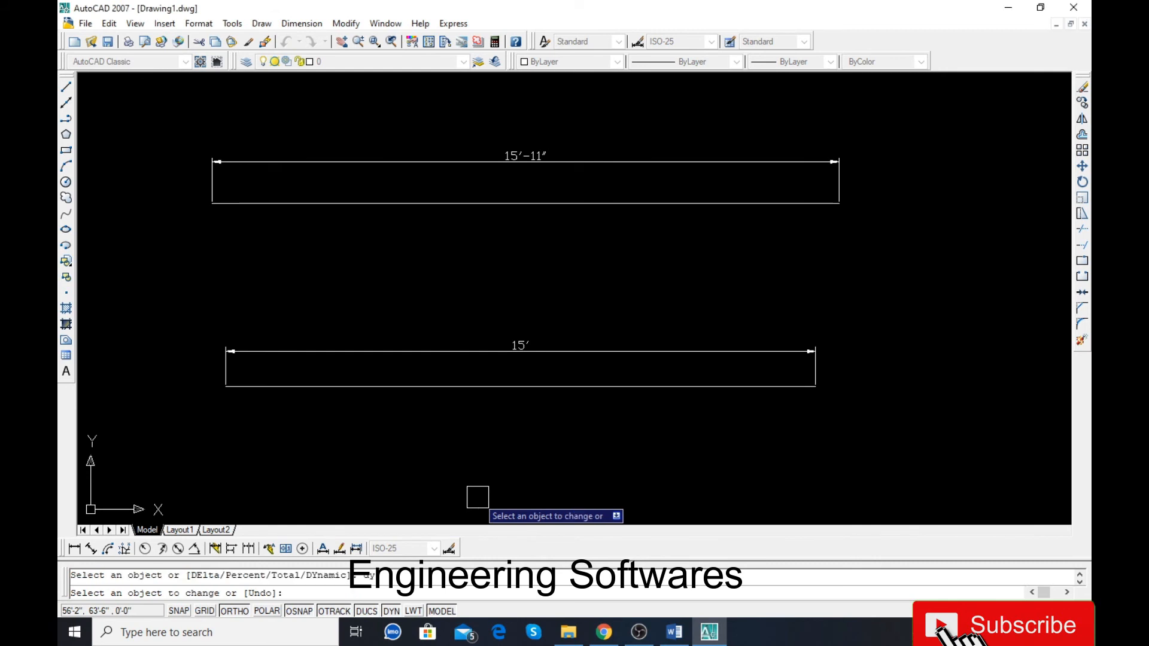
pyautogui.click(779, 386)
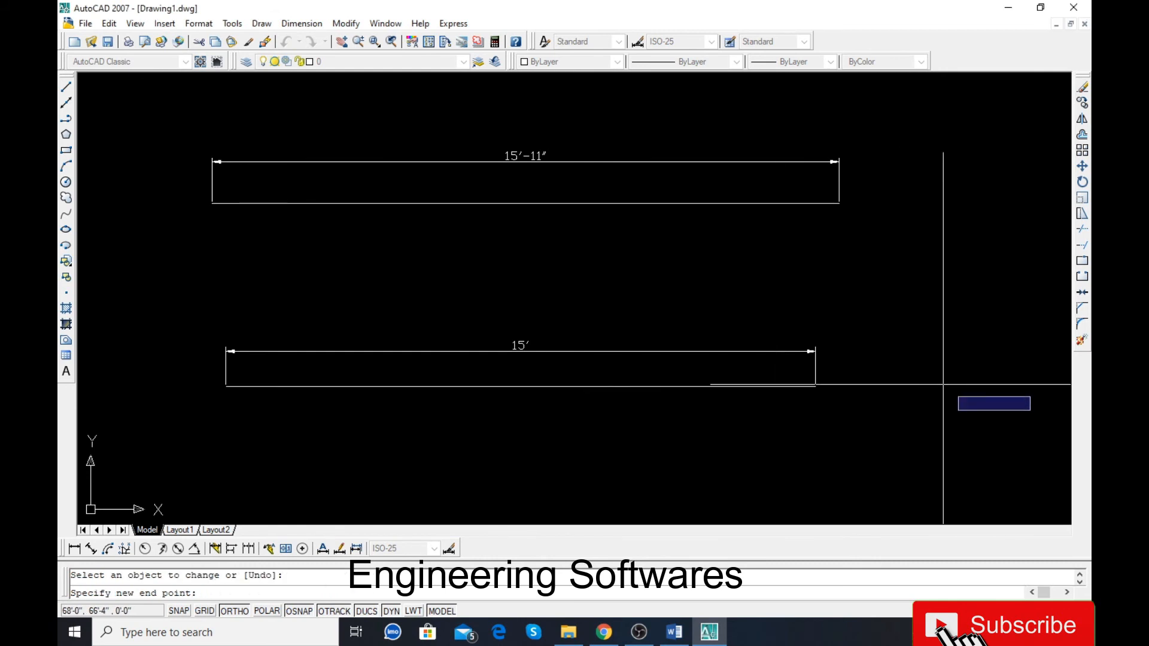
pyautogui.click(1015, 389)
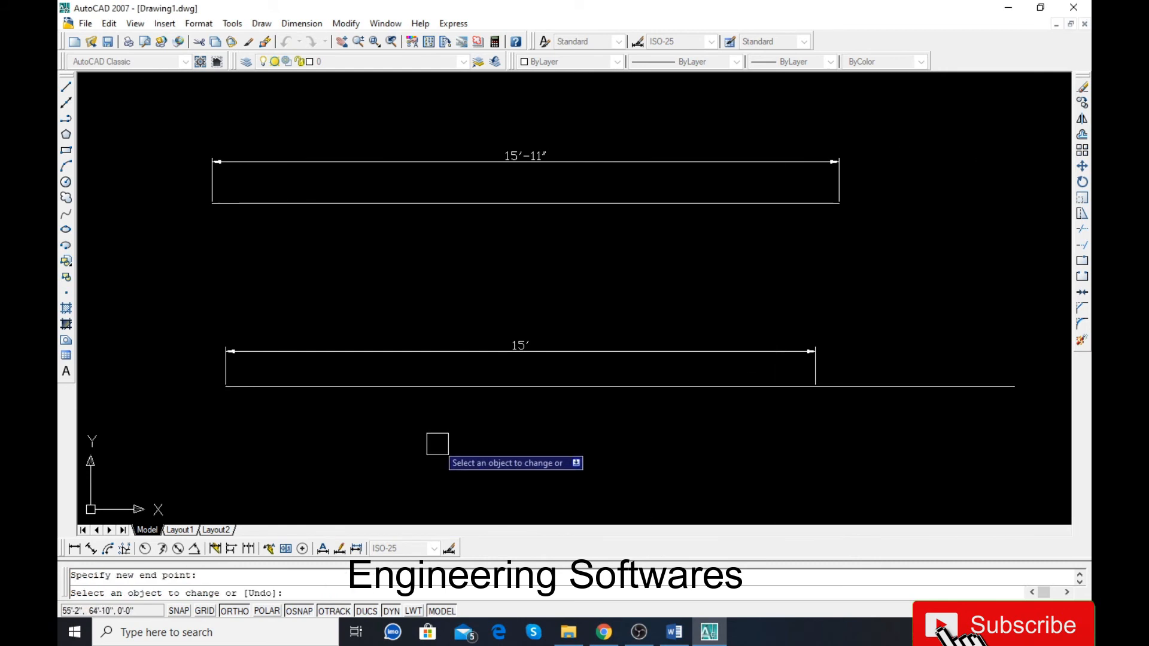
pyautogui.press('Return')
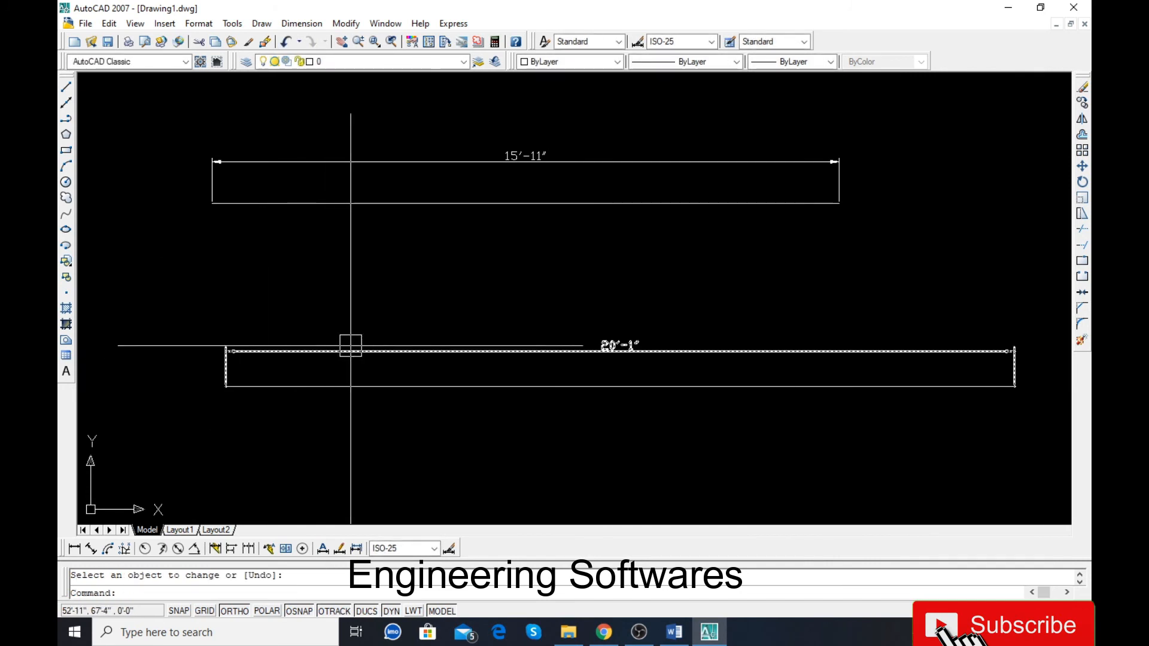
pyautogui.click(350, 23)
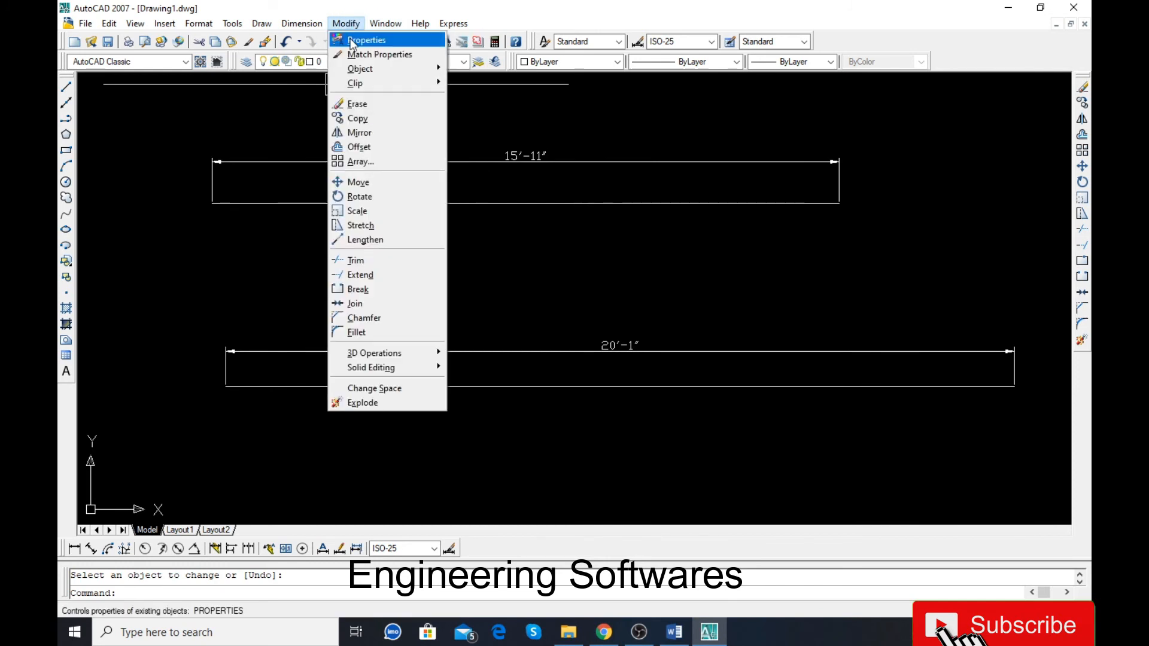
pyautogui.click(363, 239)
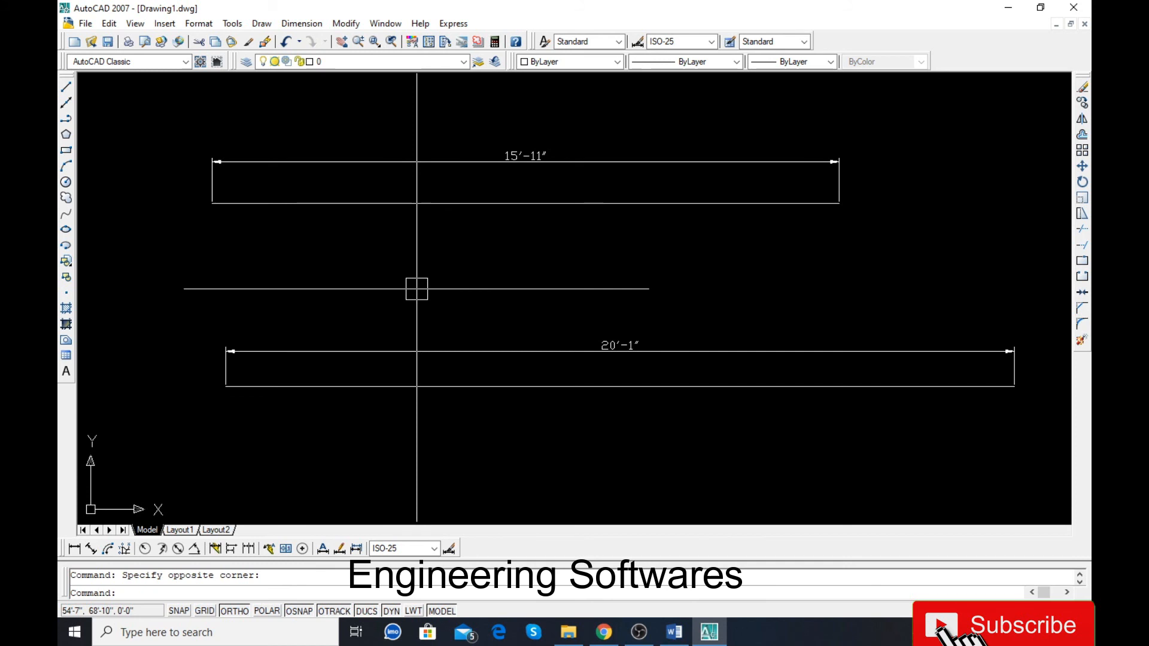
pyautogui.moveTo(642, 137)
pyautogui.mouseDown(button='middle')
pyautogui.moveTo(615, 170)
pyautogui.moveTo(592, 173)
pyautogui.mouseUp(button='middle')
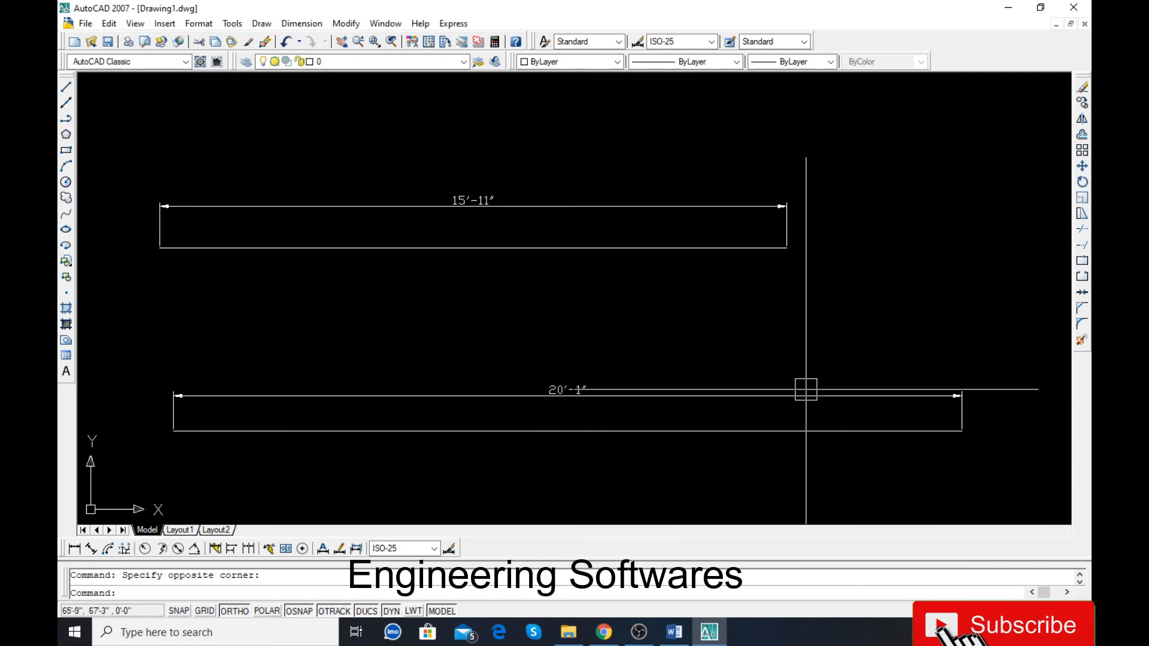
pyautogui.click(790, 306)
pyautogui.click(654, 305)
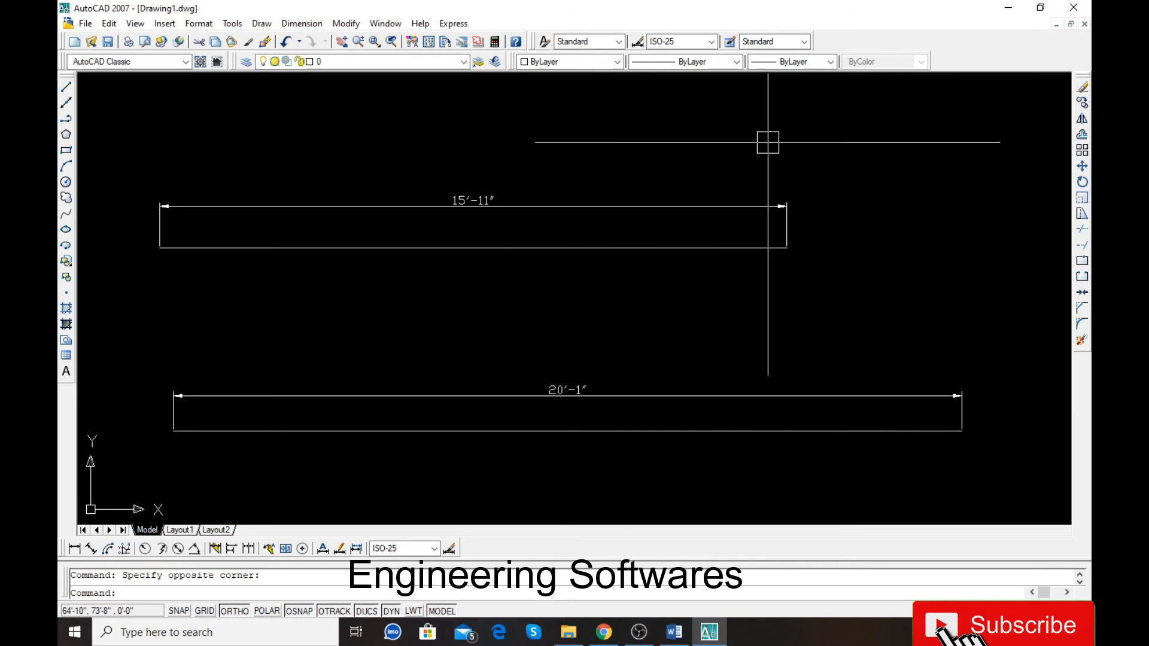